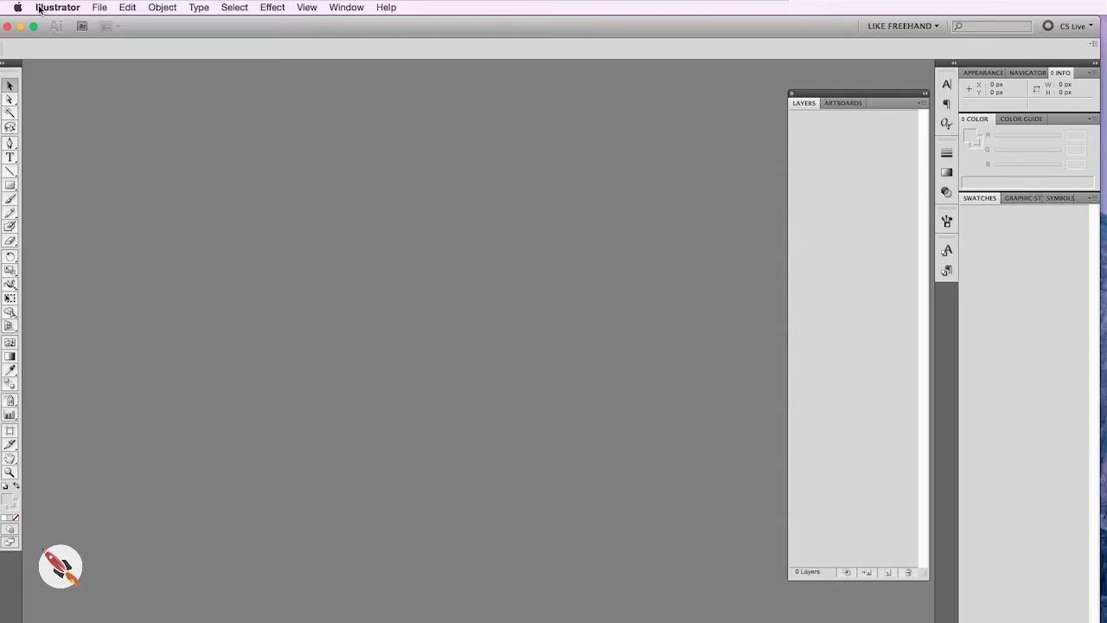
Create an 800 × 600 px RGB document and review the Pencil options (Fidelity 15, Smoothness 50).
{"action": "left_click", "coordinate": [57, 6]}
{"action": "left_click", "coordinate": [113, 19]}
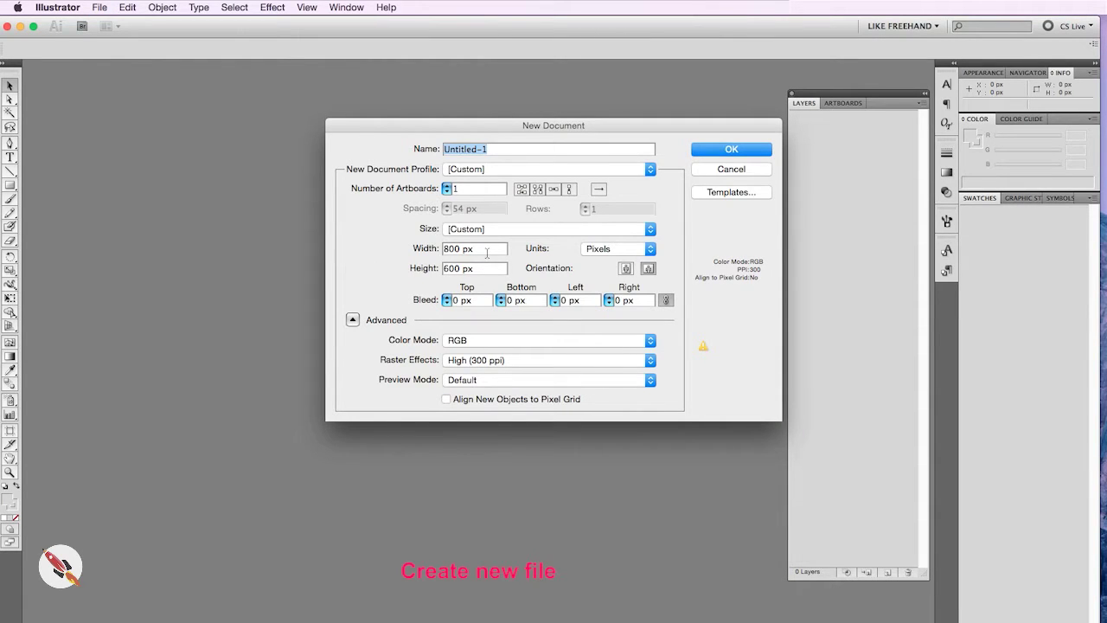
{"action": "left_click", "coordinate": [739, 154]}
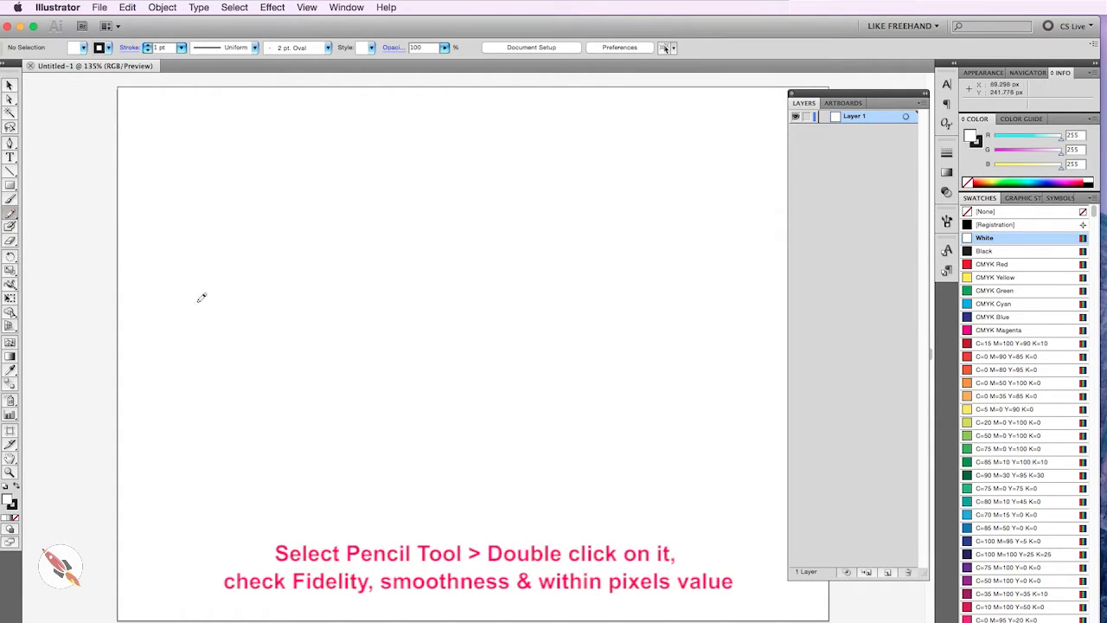
{"action": "double_click", "coordinate": [11, 214]}
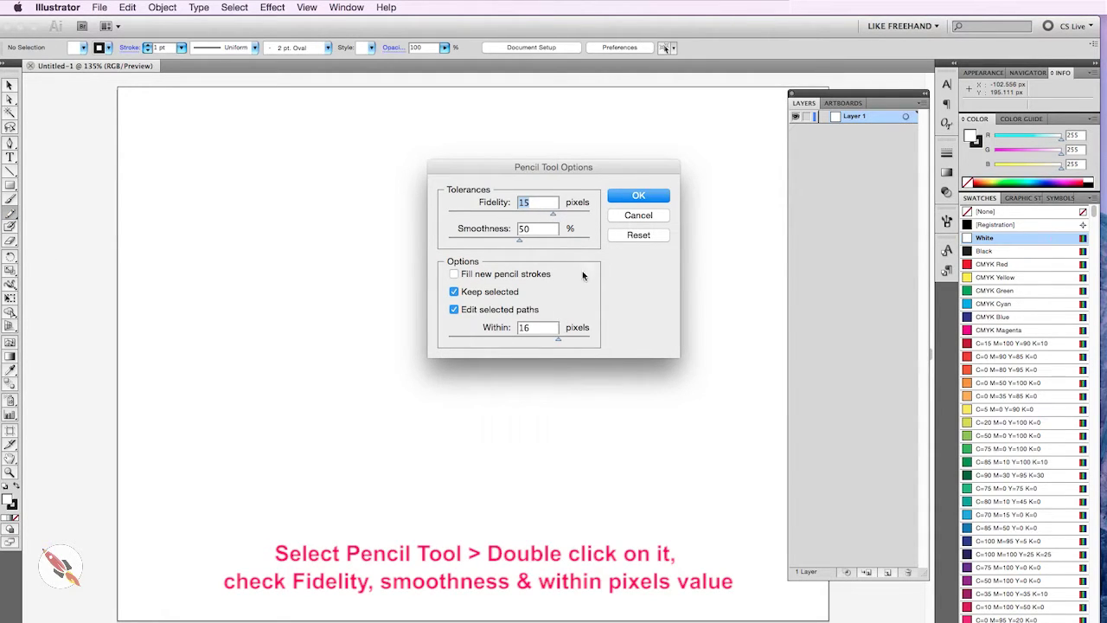
{"action": "left_click", "coordinate": [637, 197]}
Close the Layers panel and bring the artboard into view for drawing.
{"action": "scroll", "coordinate": [626, 225], "scroll_direction": "right", "scroll_amount": 2}
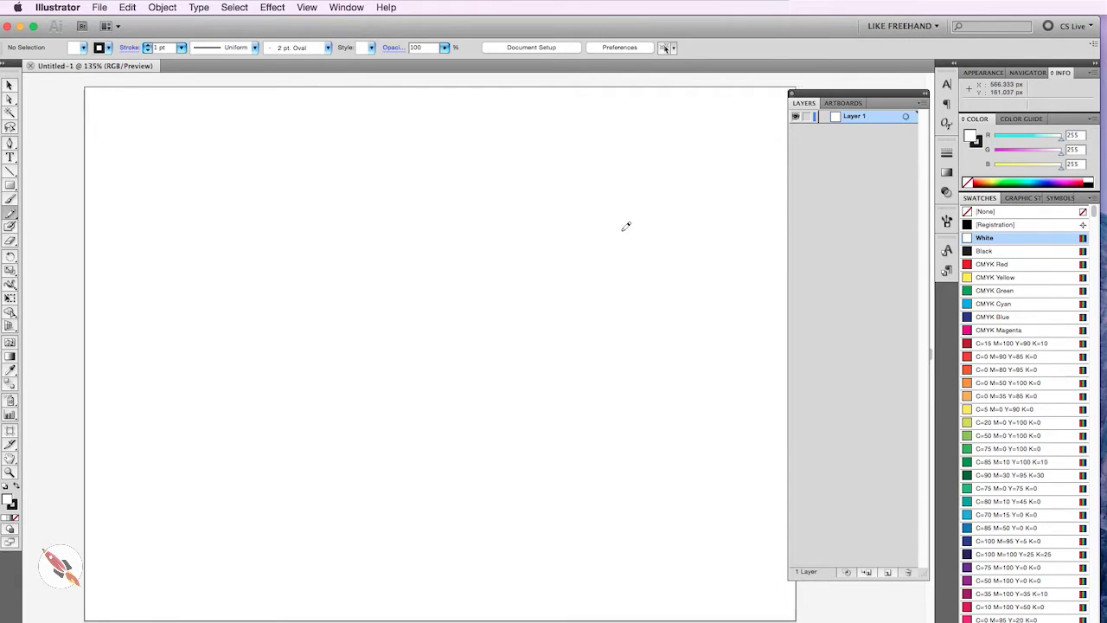
{"action": "scroll", "coordinate": [626, 226], "scroll_direction": "right", "scroll_amount": 2}
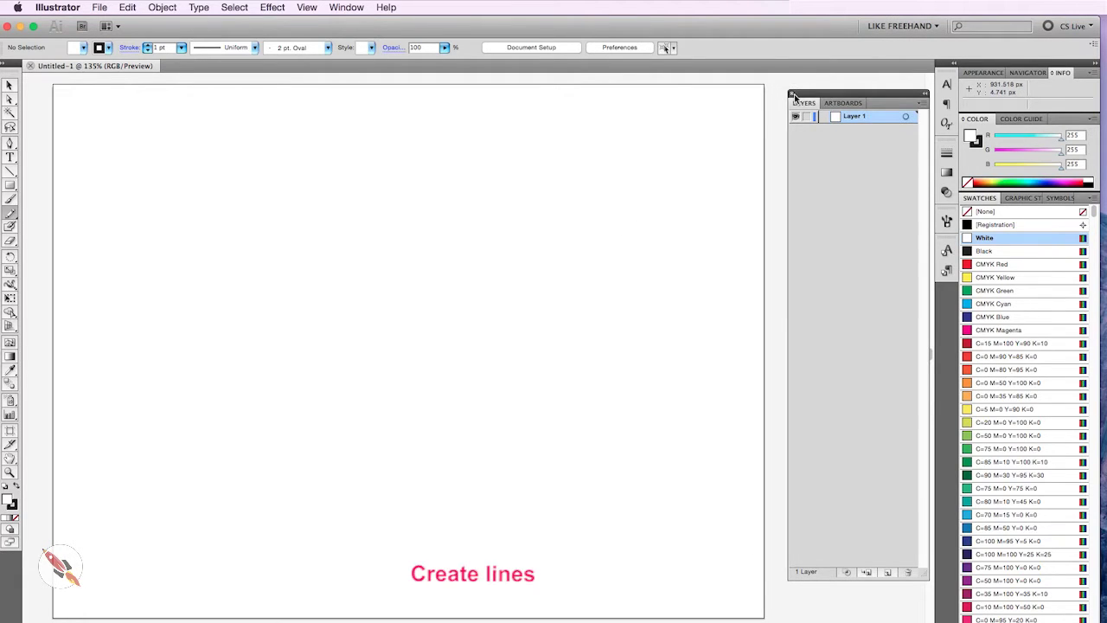
{"action": "left_click", "coordinate": [925, 92]}
{"action": "scroll", "coordinate": [723, 208], "scroll_direction": "left", "scroll_amount": 2}
{"action": "scroll", "coordinate": [721, 211], "scroll_direction": "up", "scroll_amount": 1}
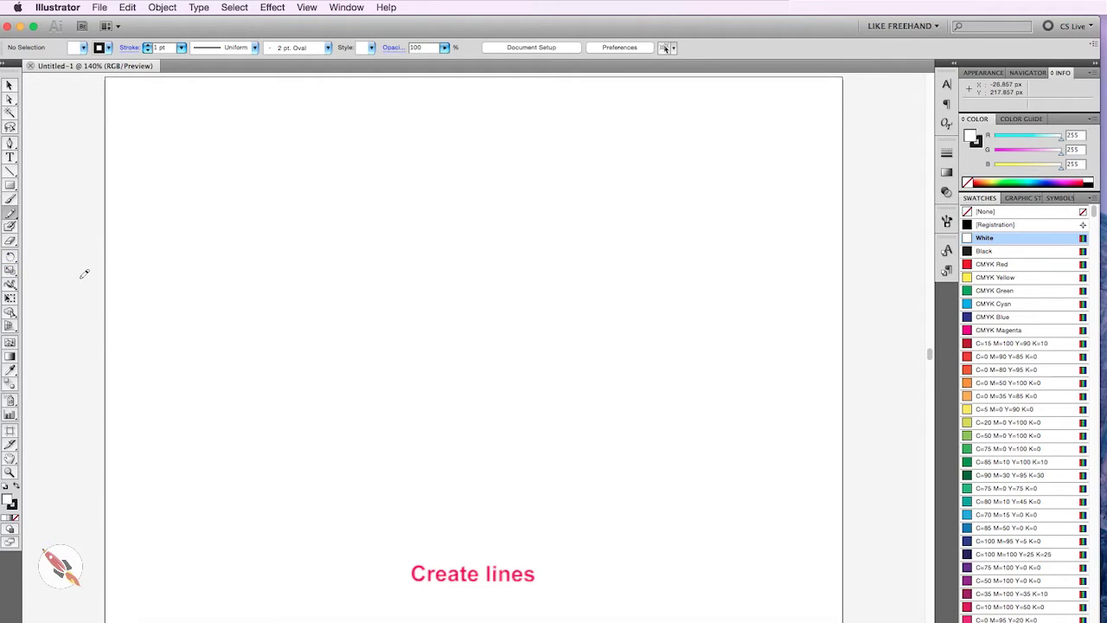
Draw two flowing, looping pencil lines across the middle of the artboard.
{"action": "left_click_drag", "start_coordinate": [308, 349], "coordinate": [523, 253]}
{"action": "left_click_drag", "start_coordinate": [523, 252], "coordinate": [876, 316]}
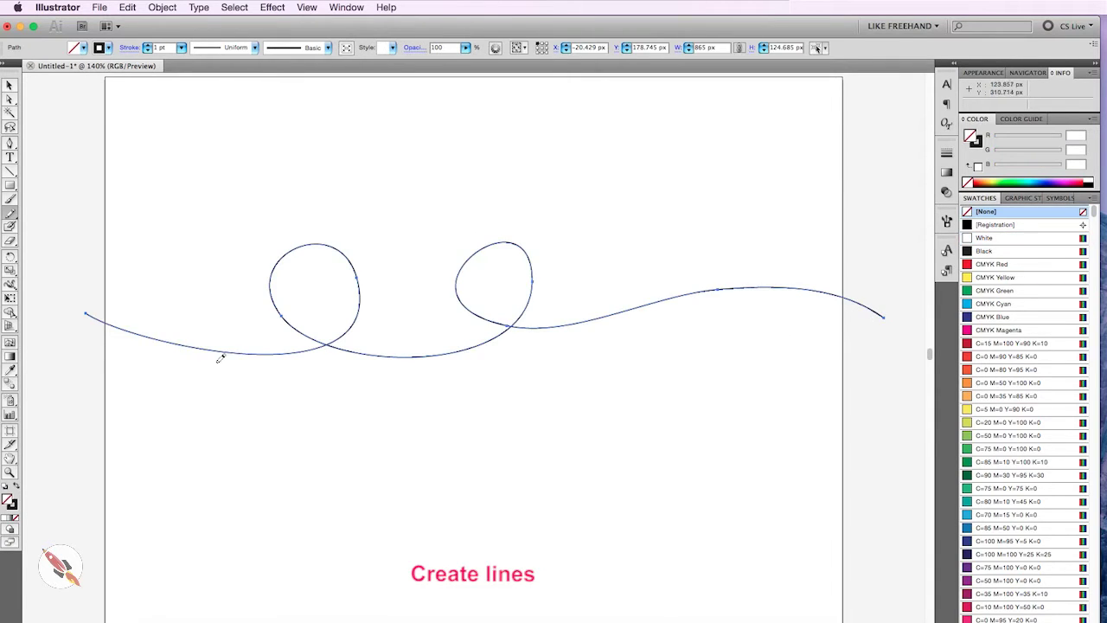
{"action": "left_click_drag", "start_coordinate": [80, 329], "coordinate": [243, 395]}
{"action": "mouse_move", "coordinate": [384, 331]}
{"action": "left_mouse_down"}
{"action": "mouse_move", "coordinate": [314, 309]}
{"action": "mouse_move", "coordinate": [412, 390]}
{"action": "mouse_move", "coordinate": [656, 291]}
{"action": "left_mouse_up"}
{"action": "mouse_move", "coordinate": [656, 367]}
{"action": "left_mouse_down"}
{"action": "mouse_move", "coordinate": [850, 276]}
{"action": "mouse_move", "coordinate": [897, 278]}
{"action": "left_mouse_up"}
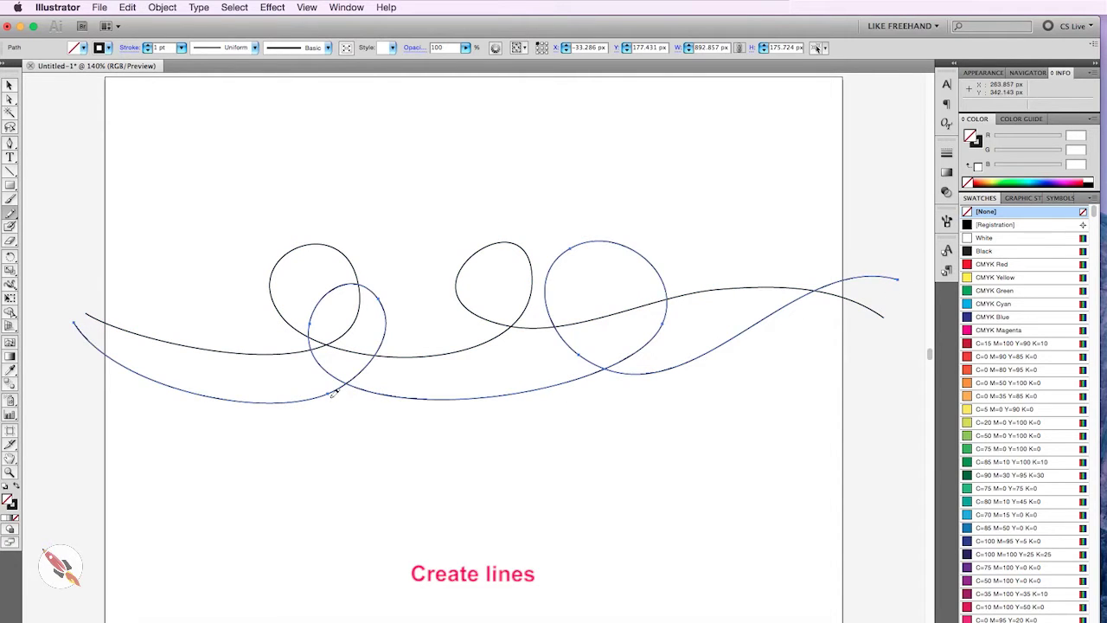
Draw the remaining looping pencil lines lower on the artboard.
{"action": "left_click_drag", "start_coordinate": [84, 374], "coordinate": [261, 452]}
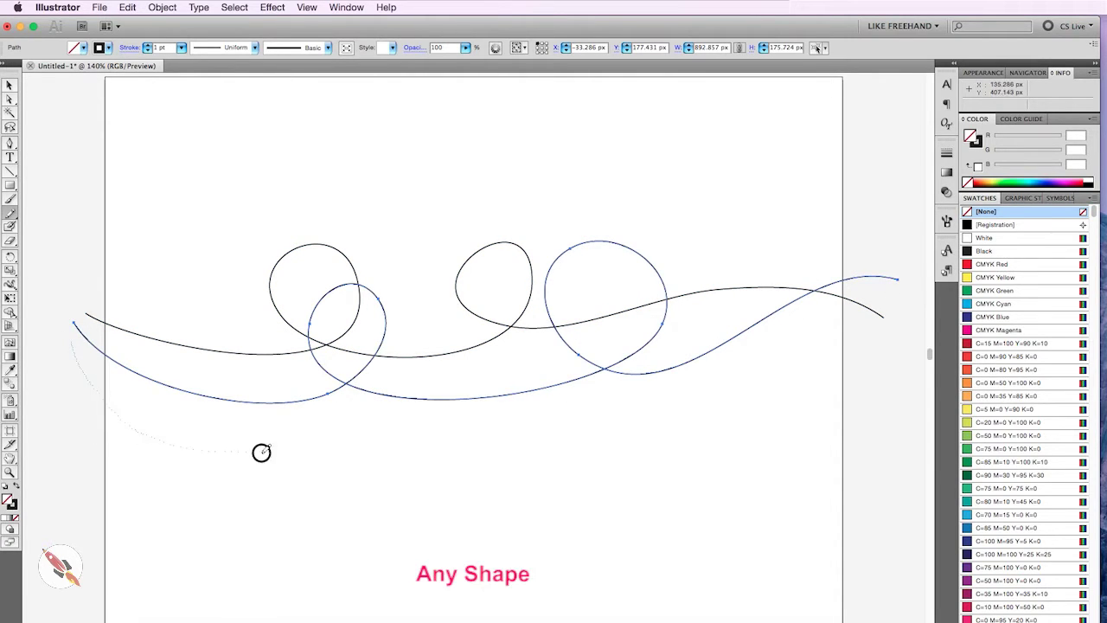
{"action": "mouse_move", "coordinate": [421, 351]}
{"action": "left_mouse_down"}
{"action": "mouse_move", "coordinate": [358, 309]}
{"action": "mouse_move", "coordinate": [419, 433]}
{"action": "left_mouse_up"}
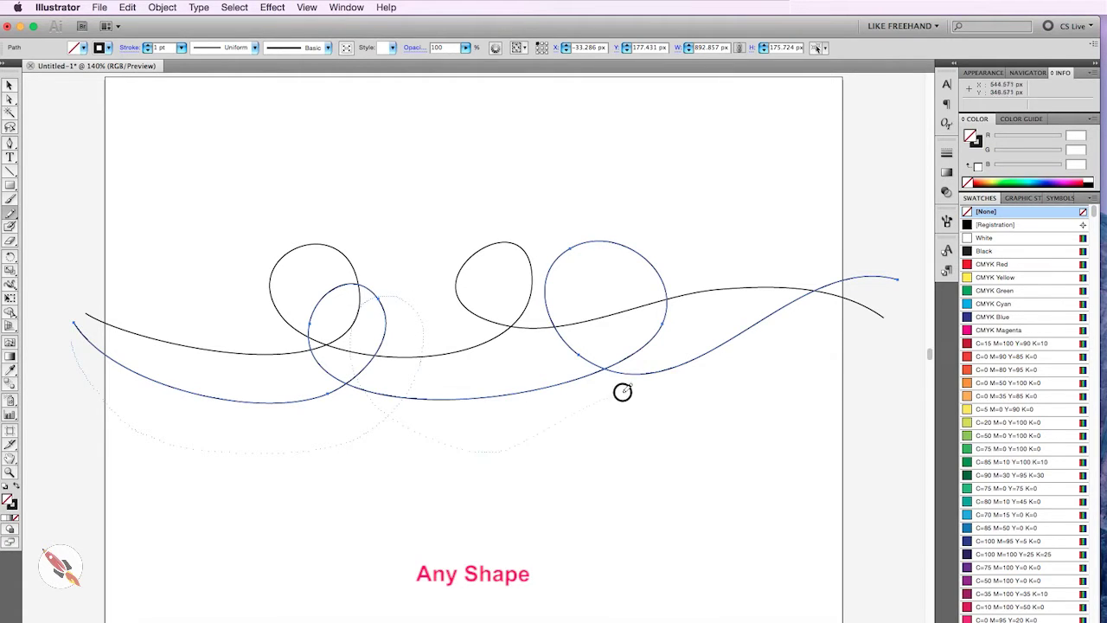
{"action": "left_click_drag", "start_coordinate": [876, 366], "coordinate": [875, 364]}
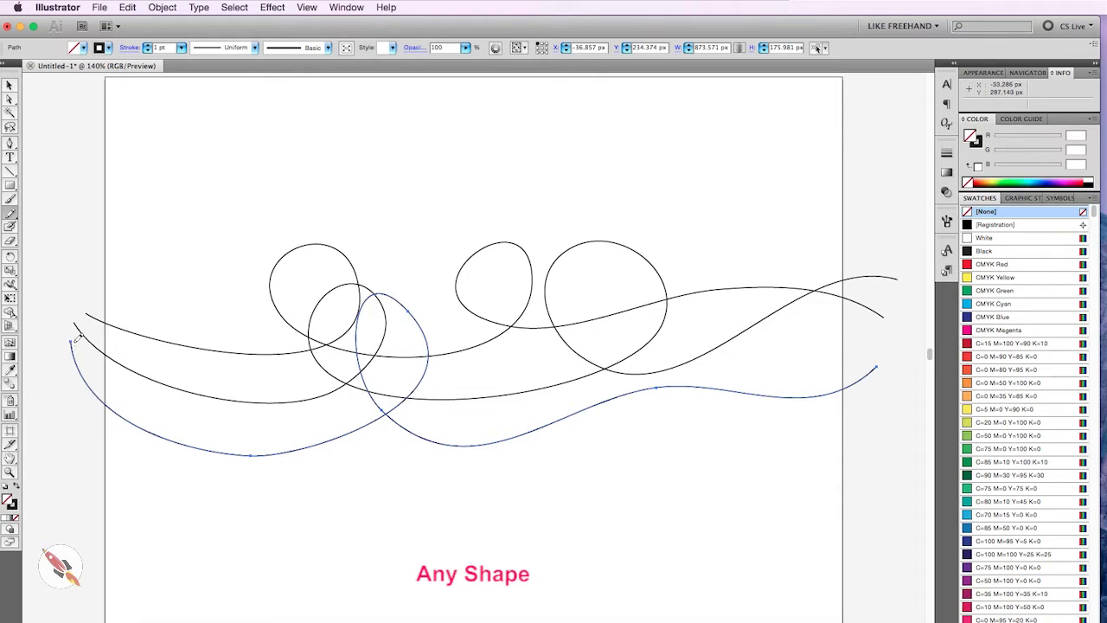
{"action": "mouse_move", "coordinate": [237, 462]}
{"action": "left_mouse_down"}
{"action": "mouse_move", "coordinate": [435, 418]}
{"action": "mouse_move", "coordinate": [494, 343]}
{"action": "mouse_move", "coordinate": [467, 306]}
{"action": "mouse_move", "coordinate": [427, 340]}
{"action": "mouse_move", "coordinate": [559, 425]}
{"action": "mouse_move", "coordinate": [837, 429]}
{"action": "left_mouse_up"}
{"action": "left_click_drag", "start_coordinate": [906, 449], "coordinate": [905, 449]}
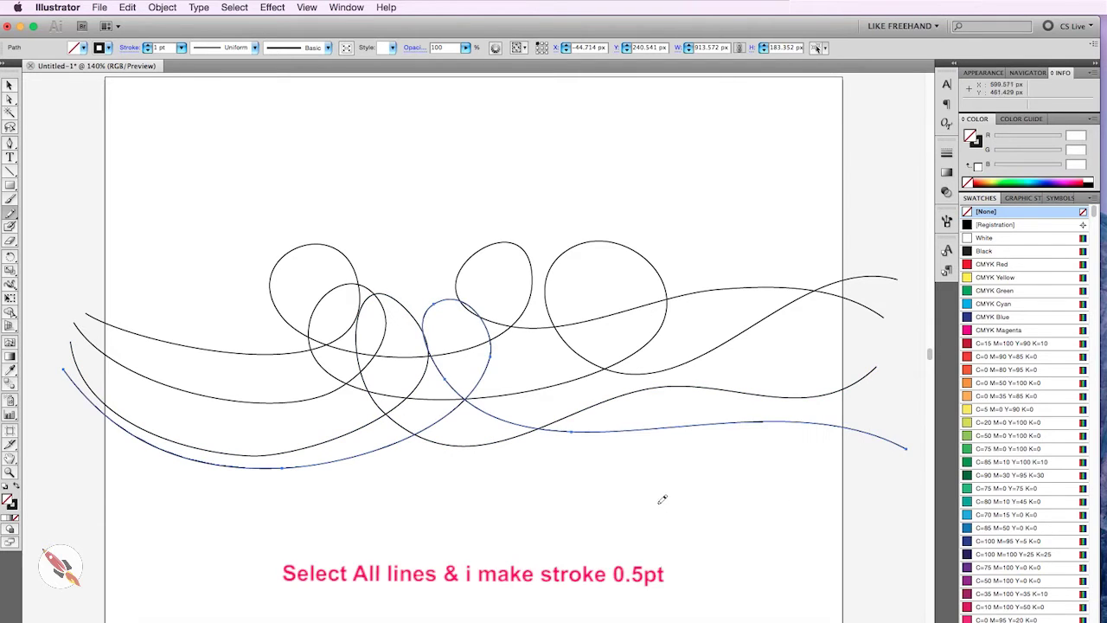
Select all the drawn lines and set their stroke weight to 0.5 pt.
{"action": "key", "text": "v"}
{"action": "left_click", "coordinate": [96, 484]}
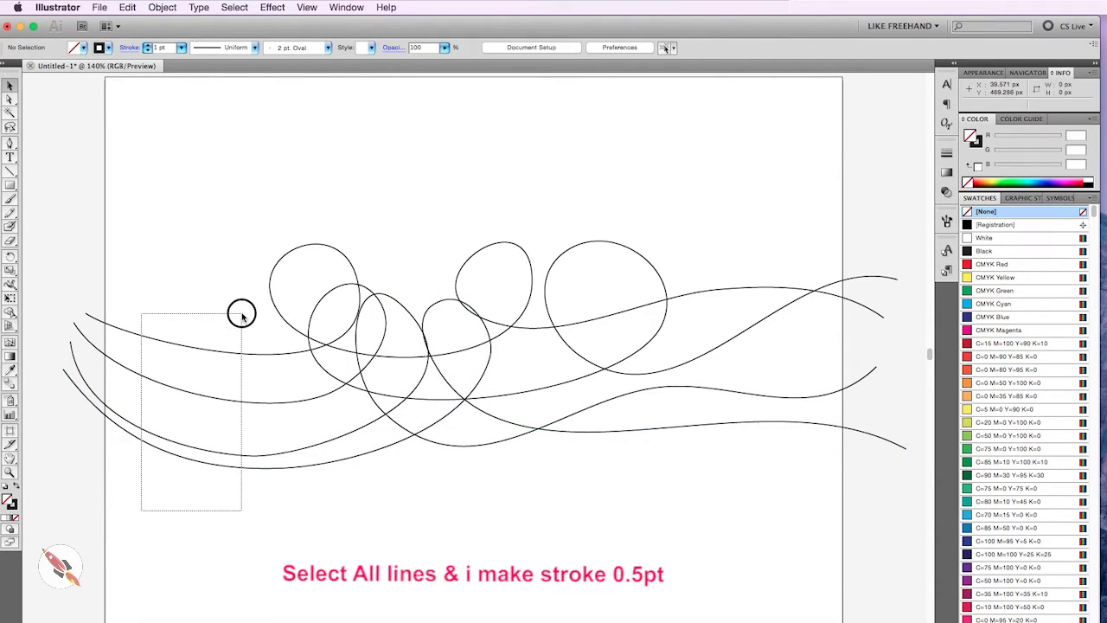
{"action": "left_click_drag", "start_coordinate": [131, 519], "coordinate": [242, 316]}
{"action": "left_click", "coordinate": [181, 48]}
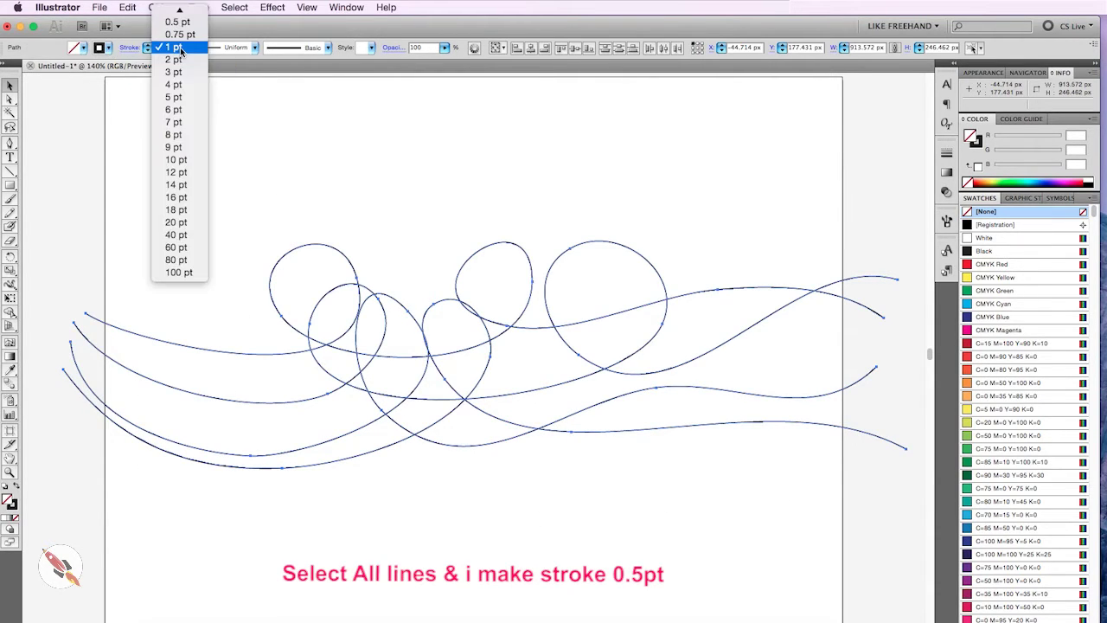
{"action": "left_click", "coordinate": [181, 26]}
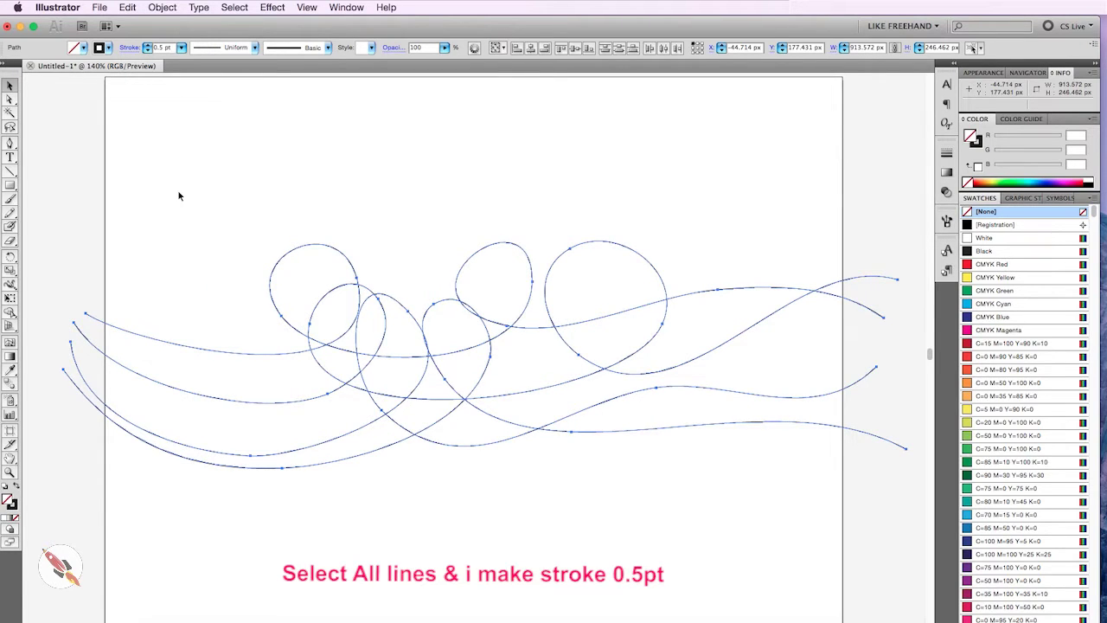
Set the Blend Options spacing to Specified Steps with 40 steps.
{"action": "left_click_drag", "start_coordinate": [159, 239], "coordinate": [294, 519]}
{"action": "left_click", "coordinate": [163, 7]}
{"action": "mouse_move", "coordinate": [169, 267]}
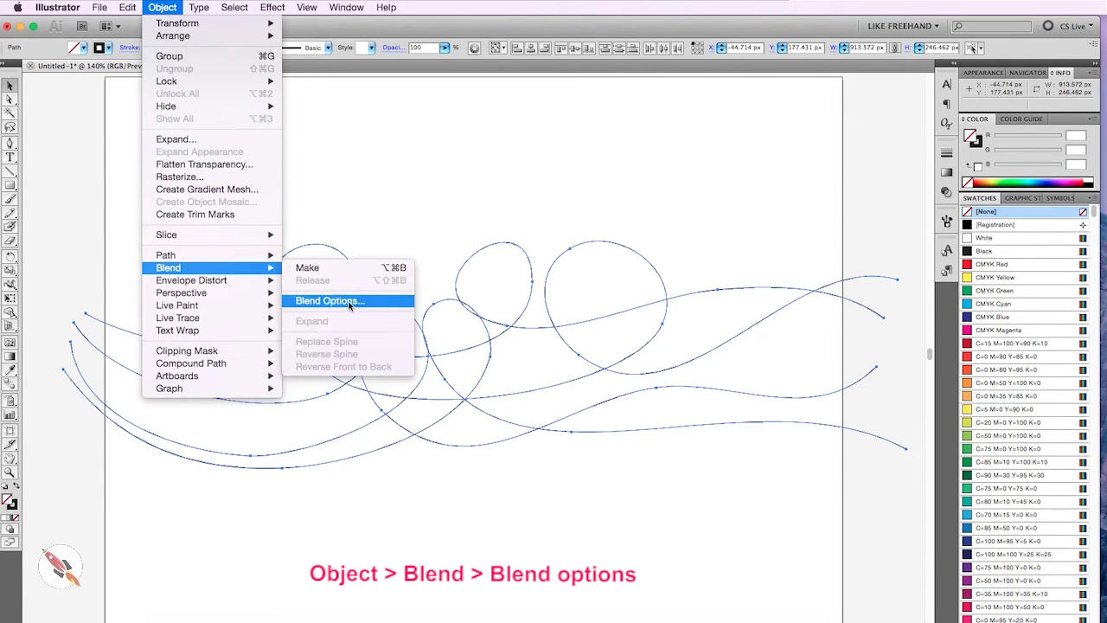
{"action": "left_click", "coordinate": [348, 302]}
{"action": "left_click", "coordinate": [561, 228]}
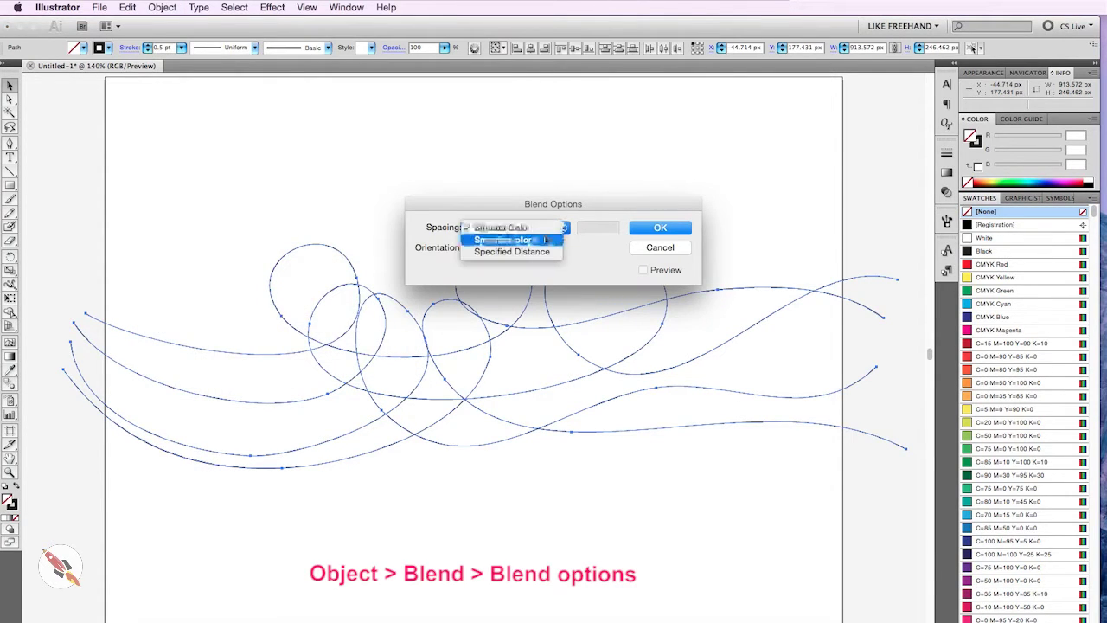
{"action": "left_click", "coordinate": [545, 240]}
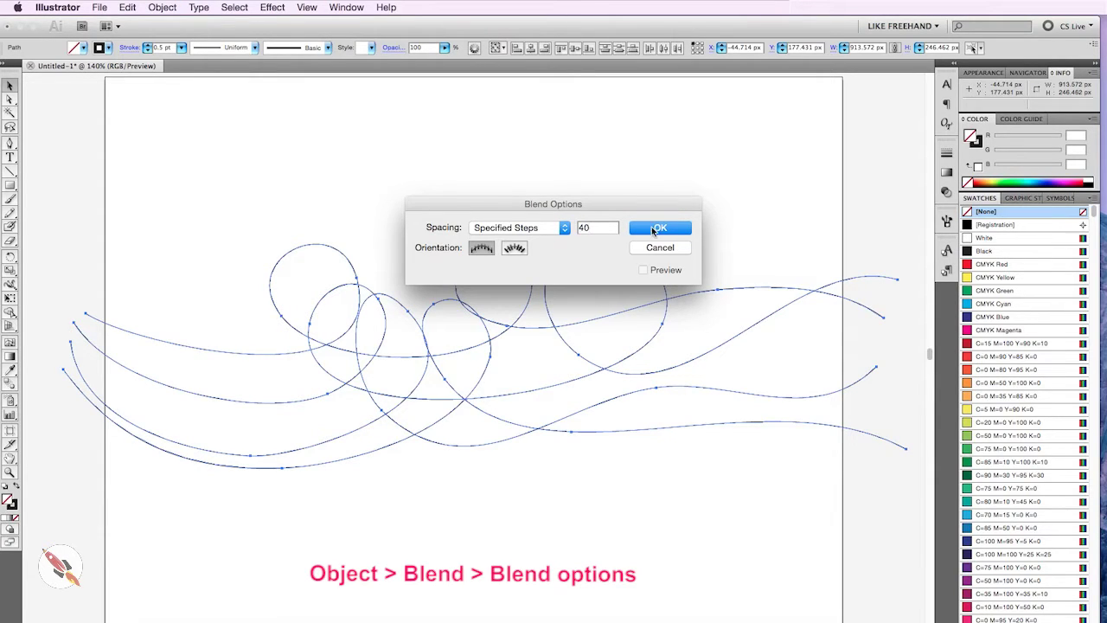
{"action": "left_click", "coordinate": [657, 228]}
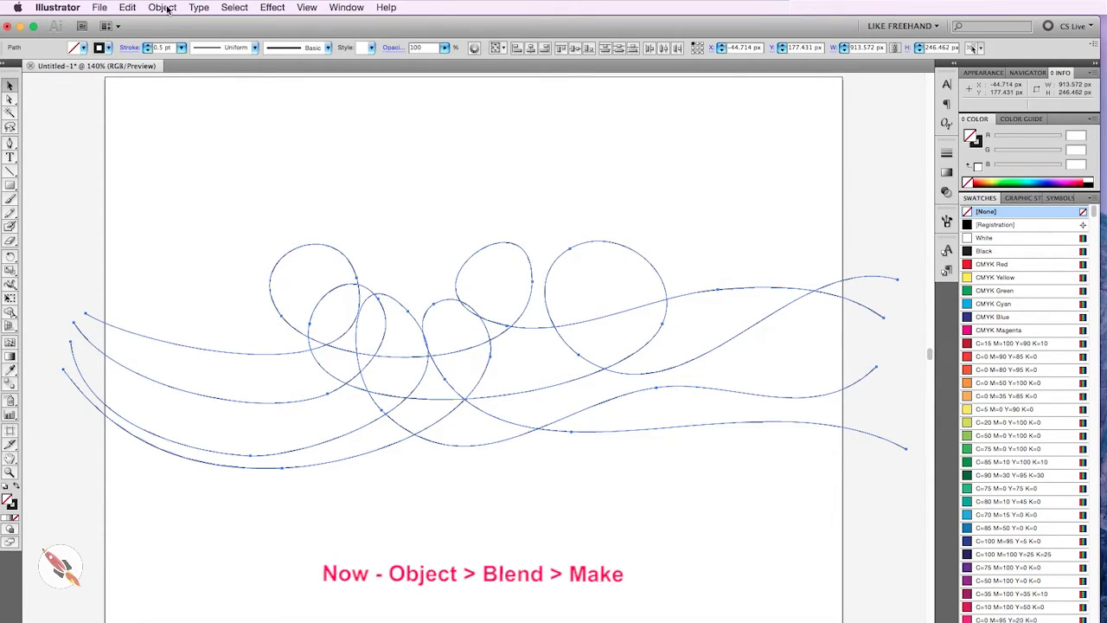
Make a 40-step blend of the lines, expand it into paths, and reselect the ribbon.
{"action": "left_click", "coordinate": [162, 8]}
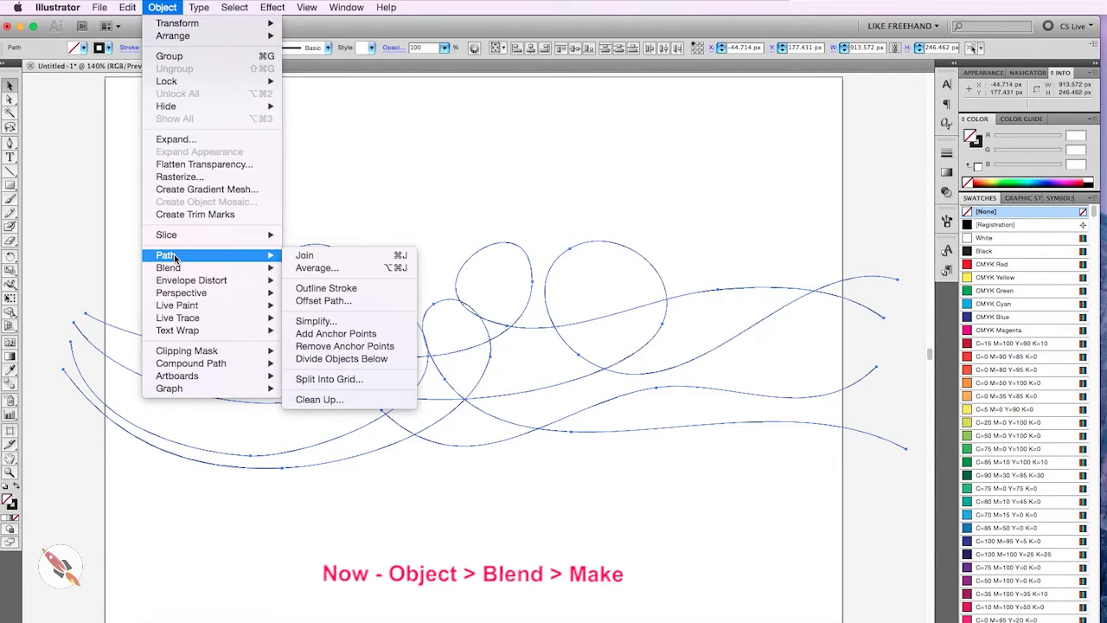
{"action": "mouse_move", "coordinate": [169, 267]}
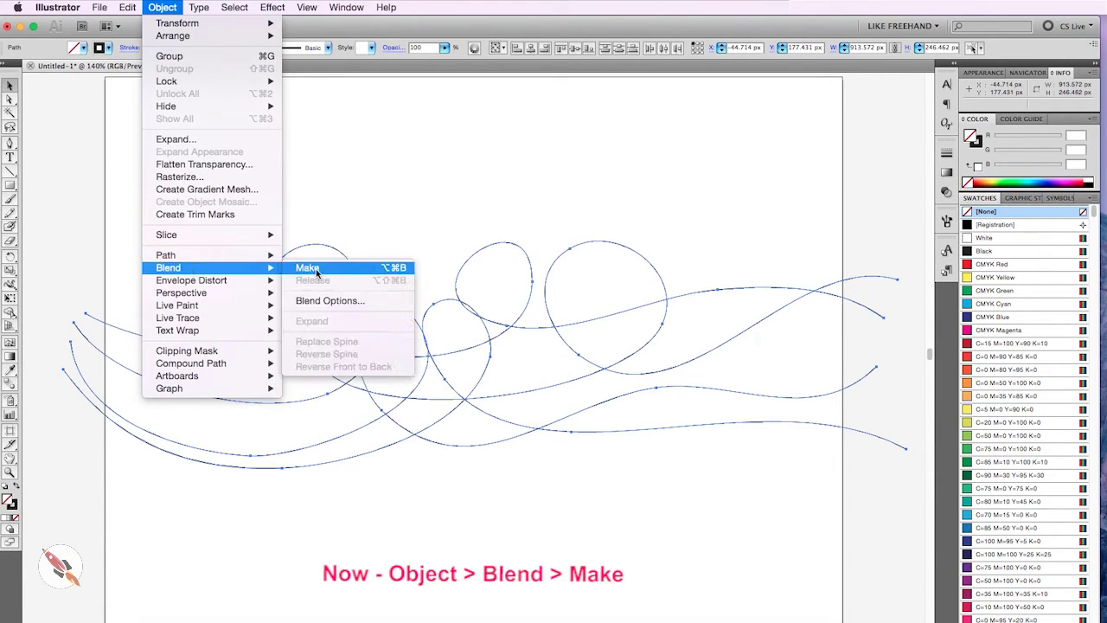
{"action": "left_click", "coordinate": [315, 269]}
{"action": "left_click", "coordinate": [163, 7]}
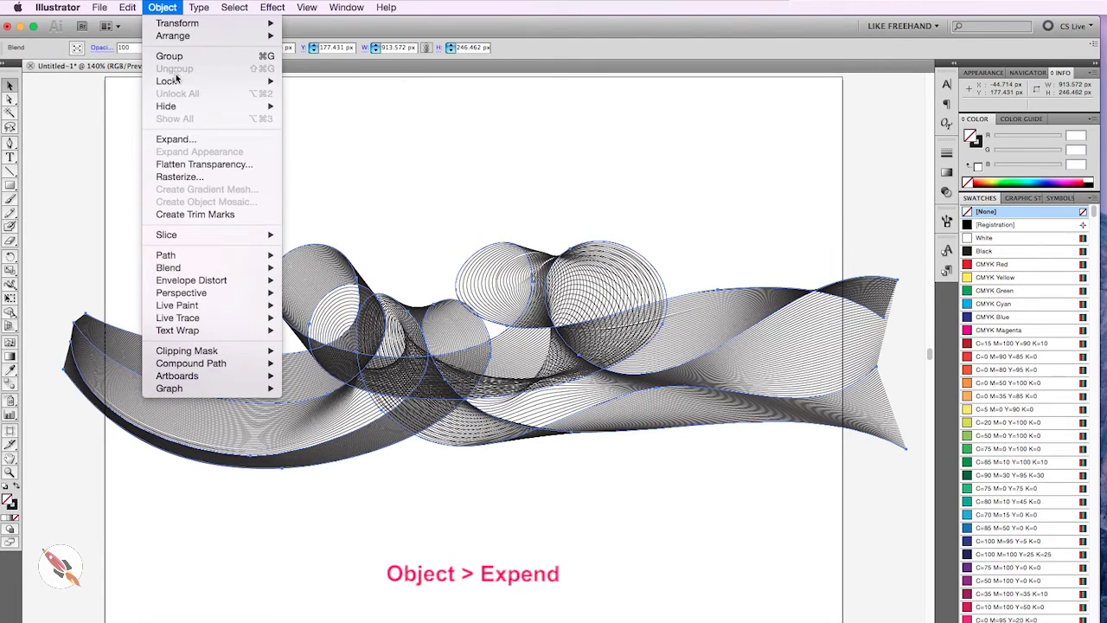
{"action": "left_click", "coordinate": [201, 139]}
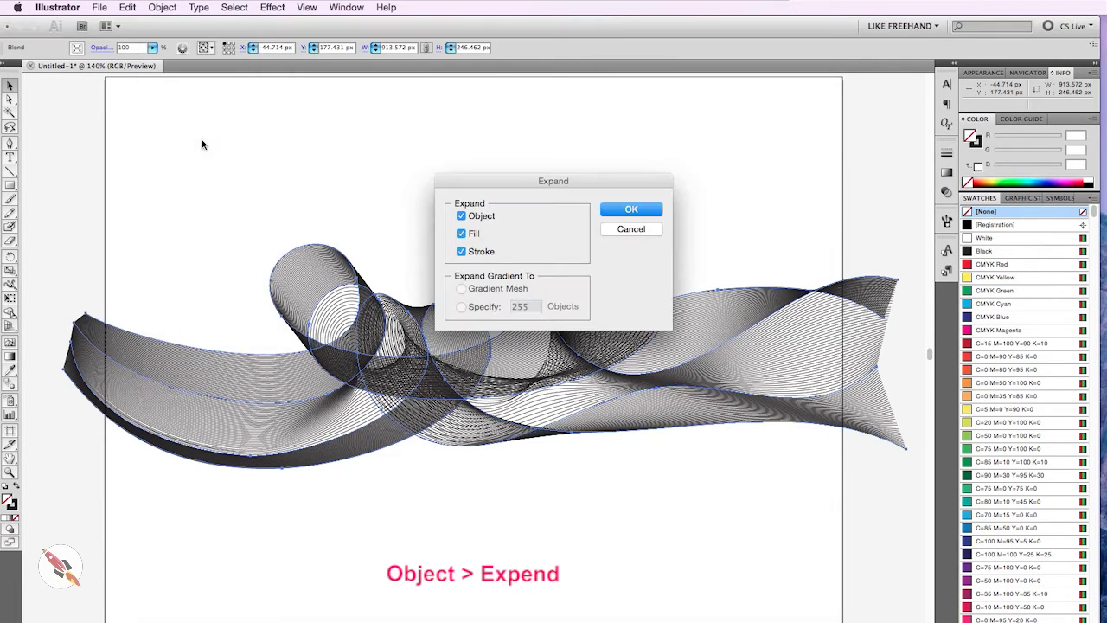
{"action": "left_click", "coordinate": [631, 210]}
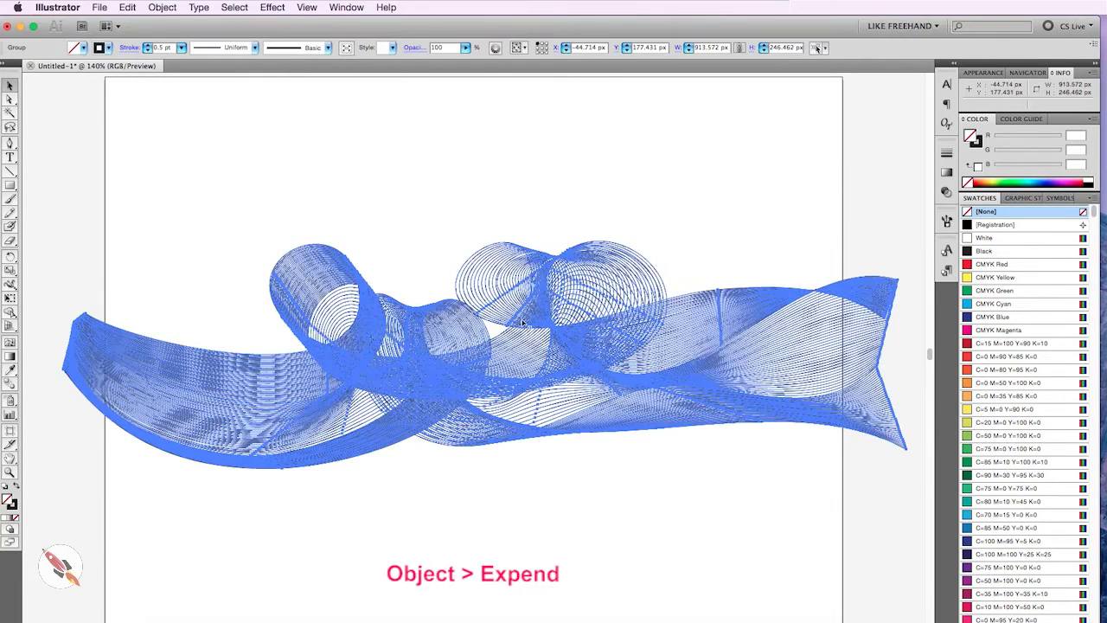
{"action": "left_click", "coordinate": [370, 199]}
{"action": "left_click", "coordinate": [324, 251]}
{"action": "right_click", "coordinate": [323, 251]}
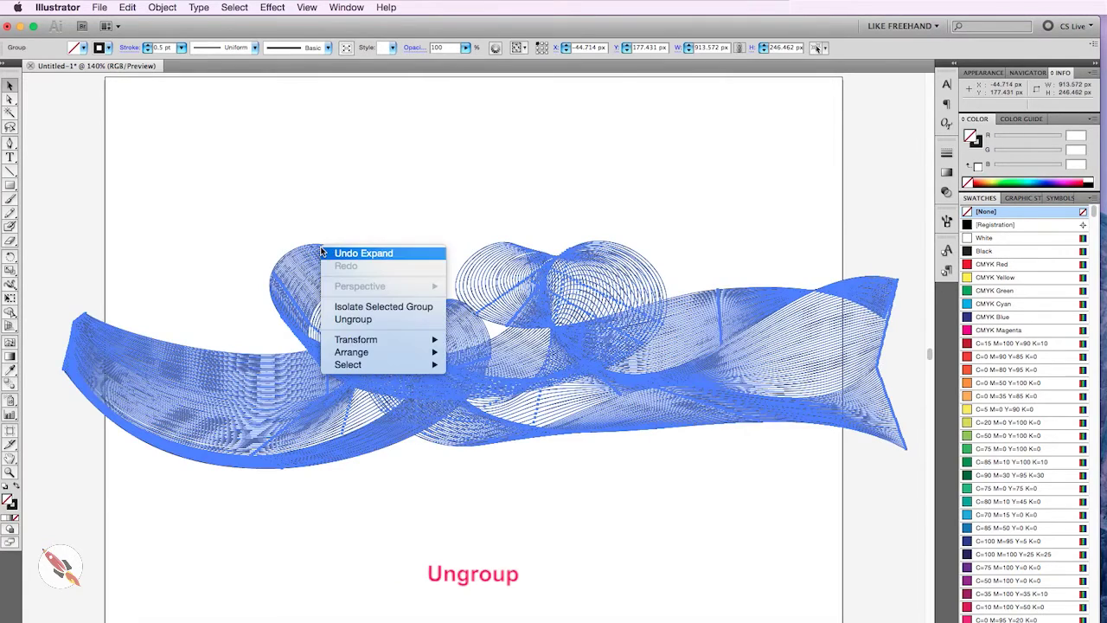
Ungroup the ribbon, expand its fill and stroke into filled outlines, and reselect the group.
{"action": "left_click", "coordinate": [368, 319]}
{"action": "left_click", "coordinate": [394, 222]}
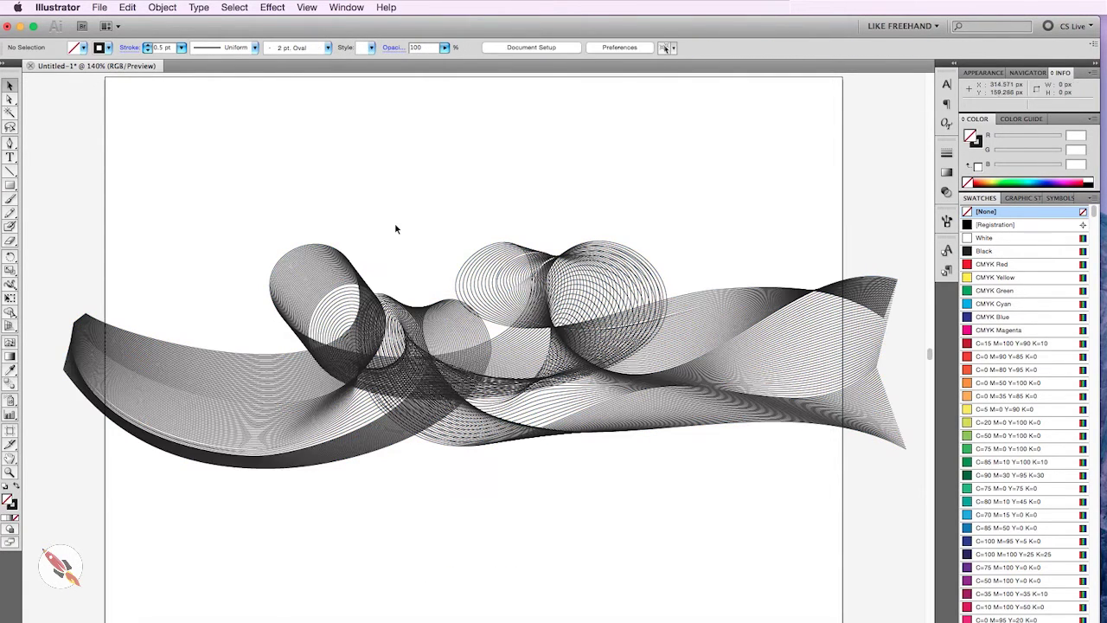
{"action": "left_click_drag", "start_coordinate": [338, 228], "coordinate": [425, 526]}
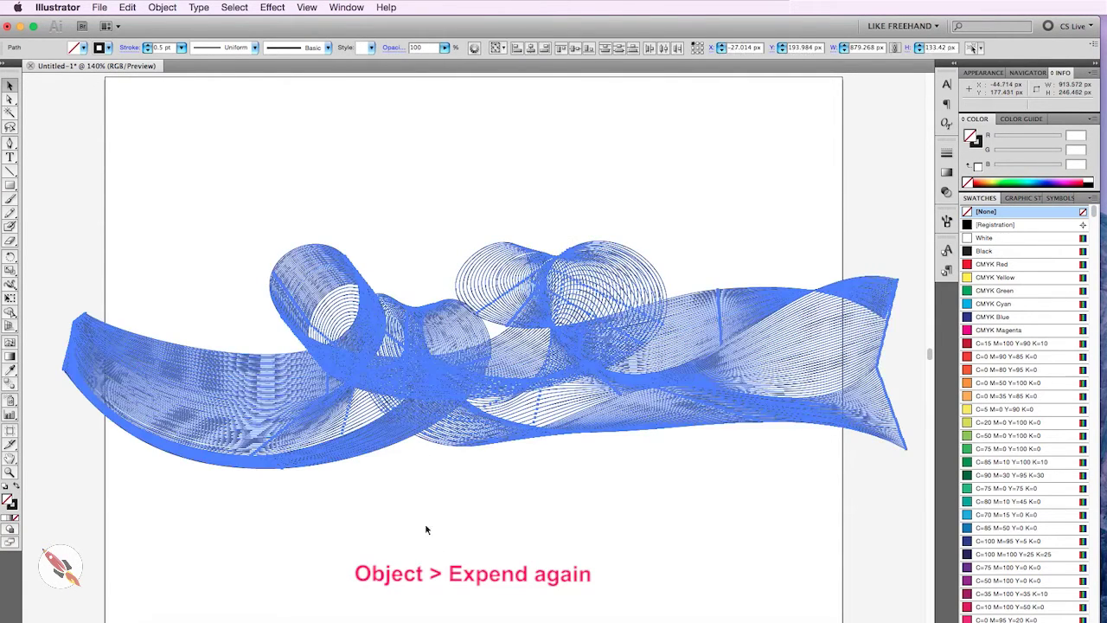
{"action": "left_click", "coordinate": [162, 8]}
{"action": "left_click", "coordinate": [187, 138]}
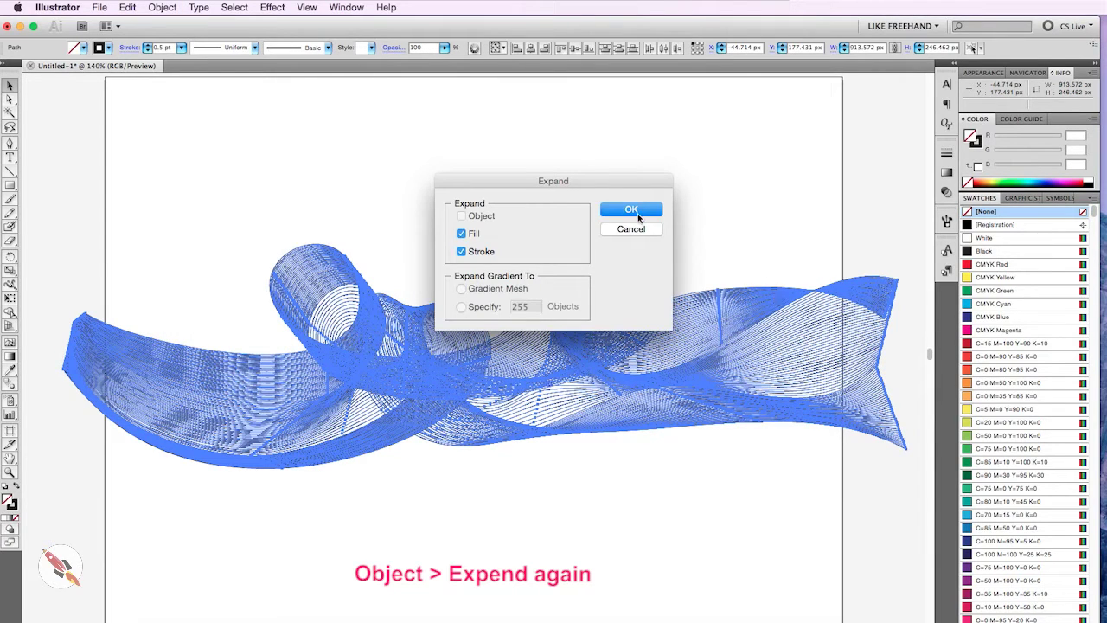
{"action": "left_click", "coordinate": [632, 210]}
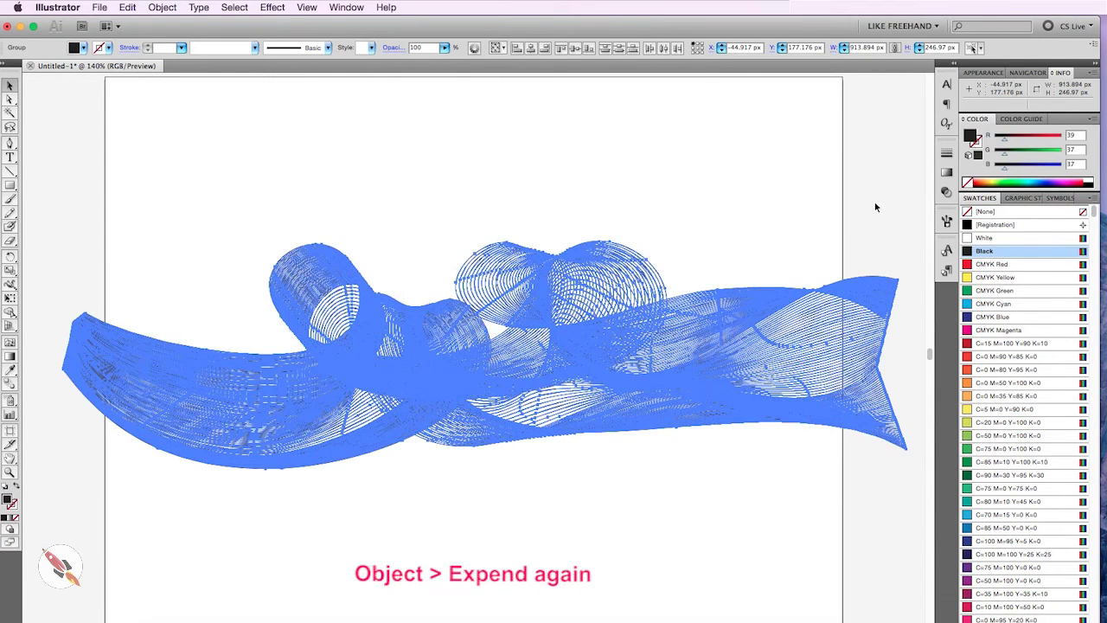
{"action": "left_click", "coordinate": [532, 221]}
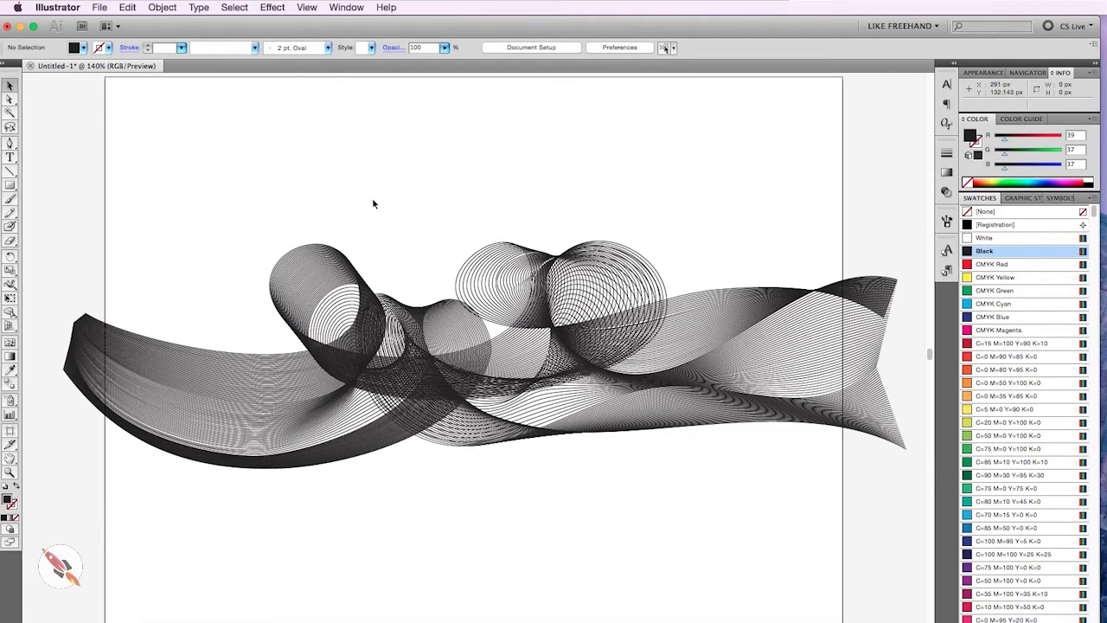
{"action": "left_click_drag", "start_coordinate": [373, 199], "coordinate": [576, 481]}
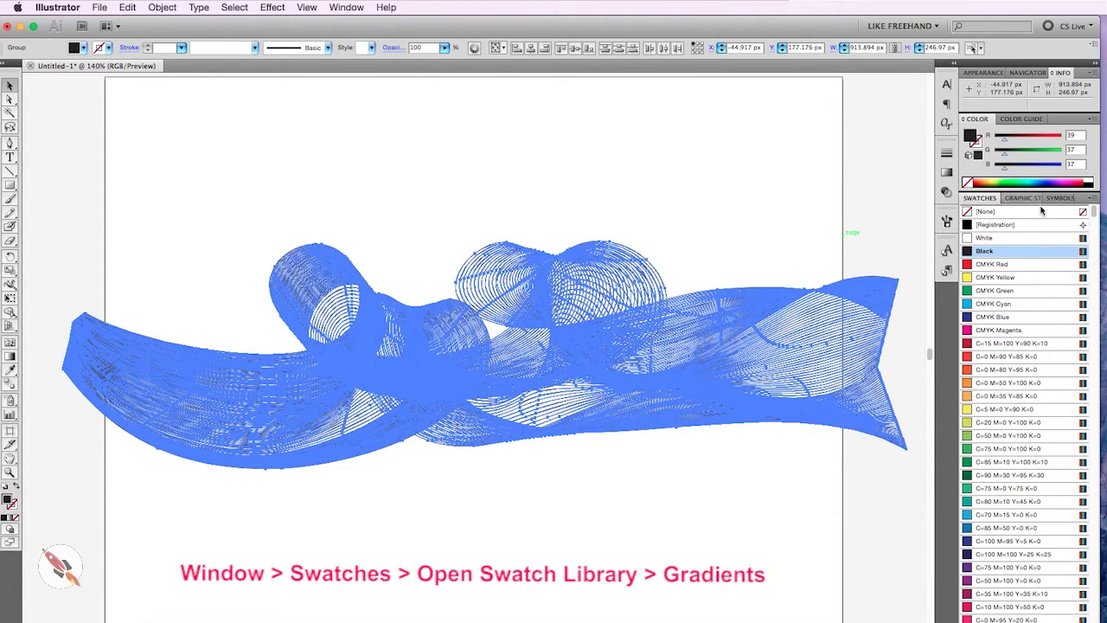
Apply the Green Pepper gradient from the Fruits and Vegetables library to the ribbon.
{"action": "left_click", "coordinate": [1091, 198]}
{"action": "mouse_move", "coordinate": [989, 465]}
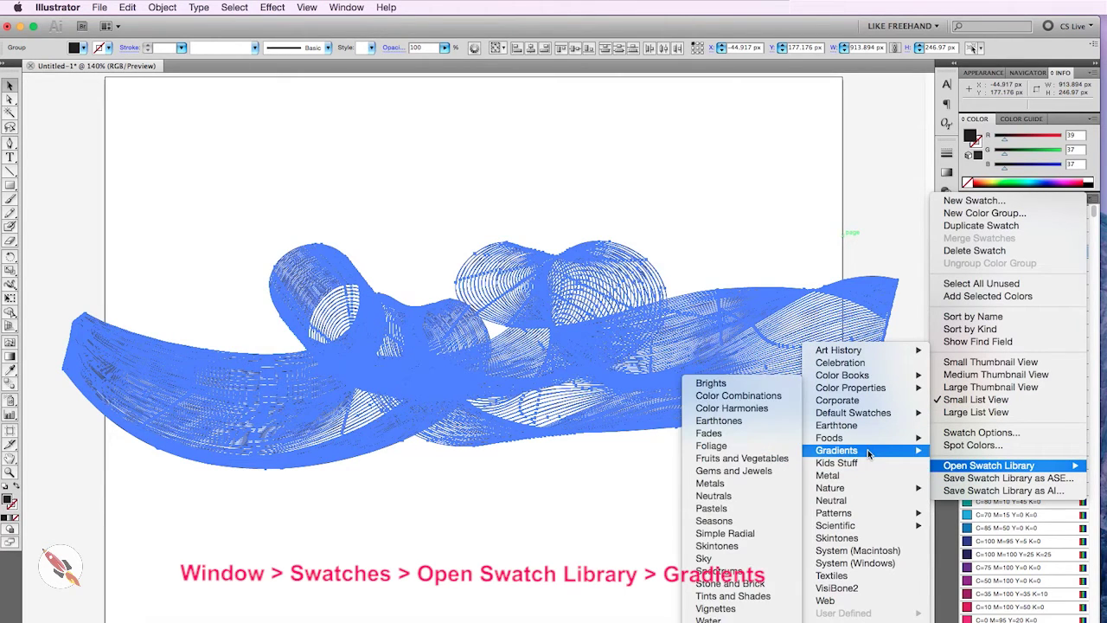
{"action": "mouse_move", "coordinate": [836, 450]}
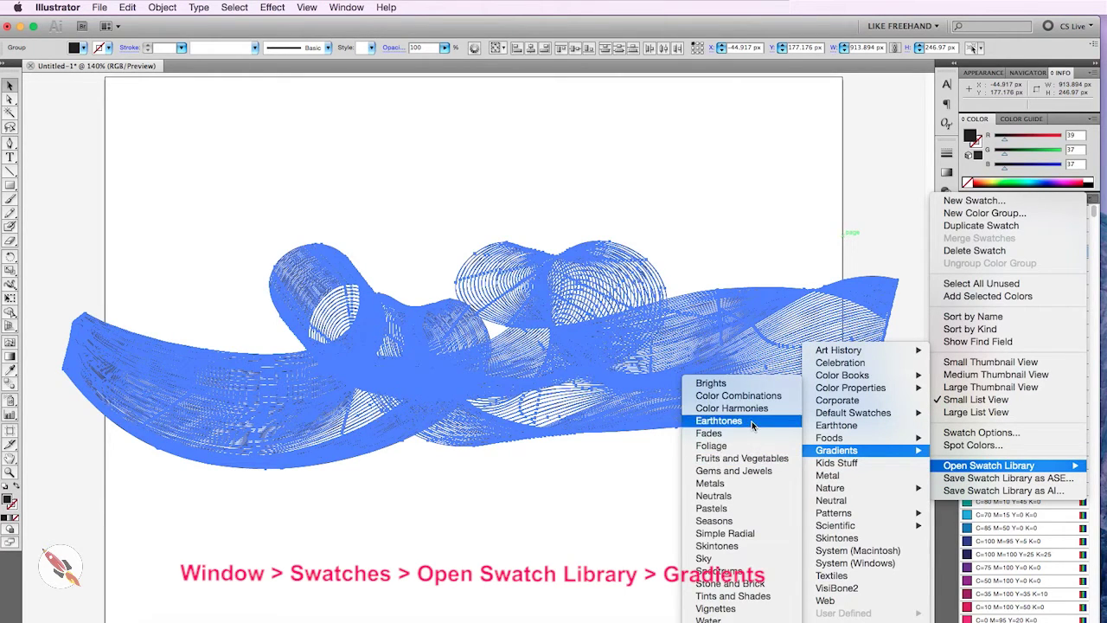
{"action": "left_click", "coordinate": [752, 424]}
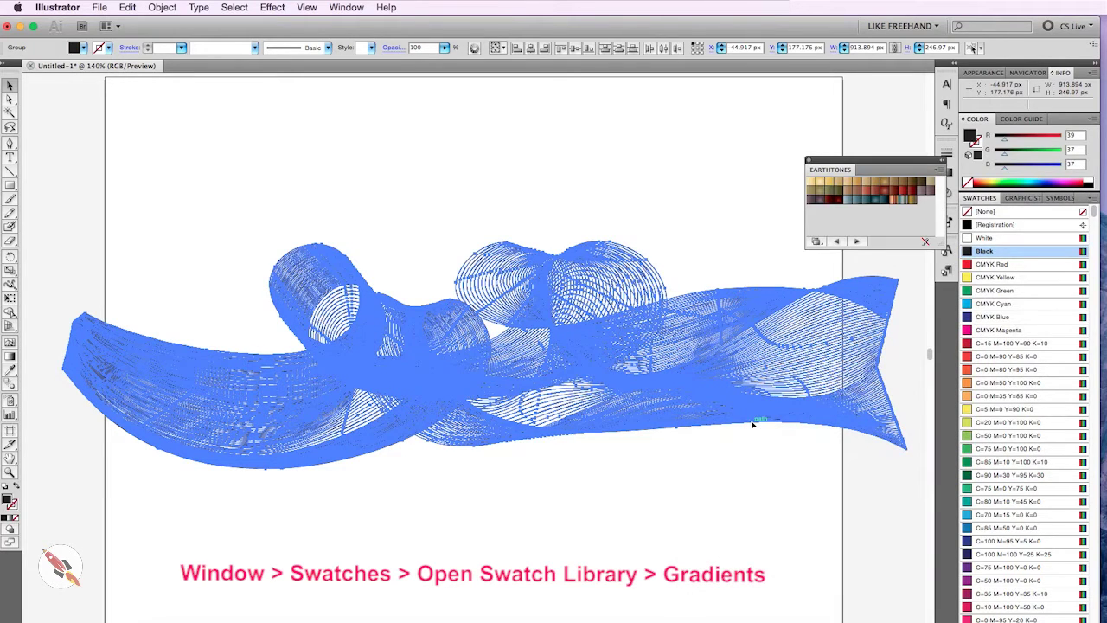
{"action": "left_click", "coordinate": [855, 242]}
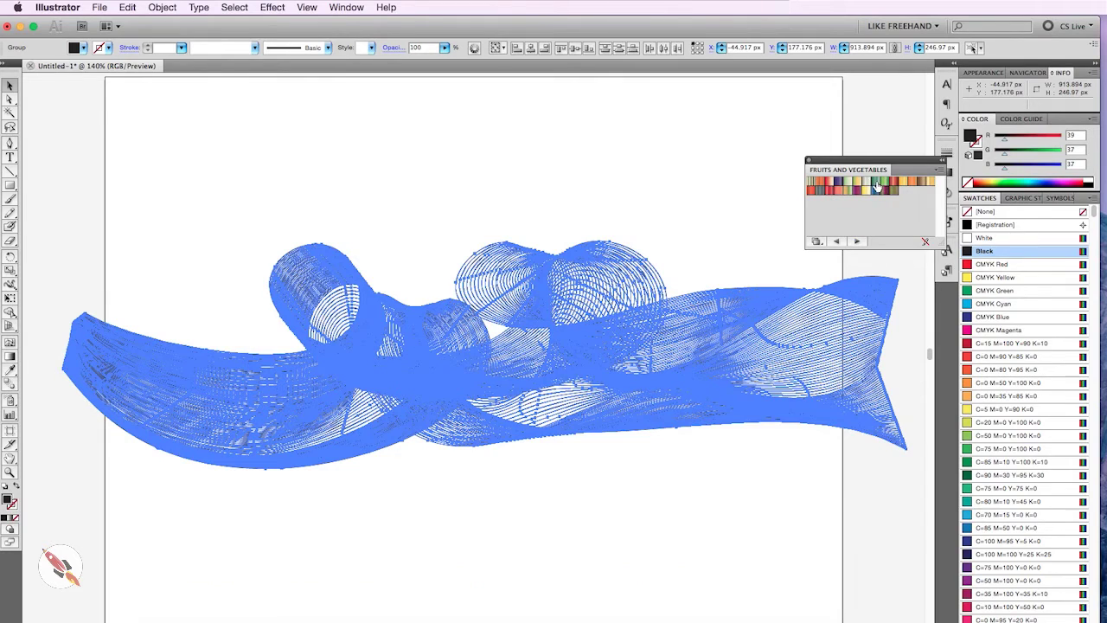
{"action": "left_click", "coordinate": [876, 182]}
{"action": "left_click", "coordinate": [884, 182]}
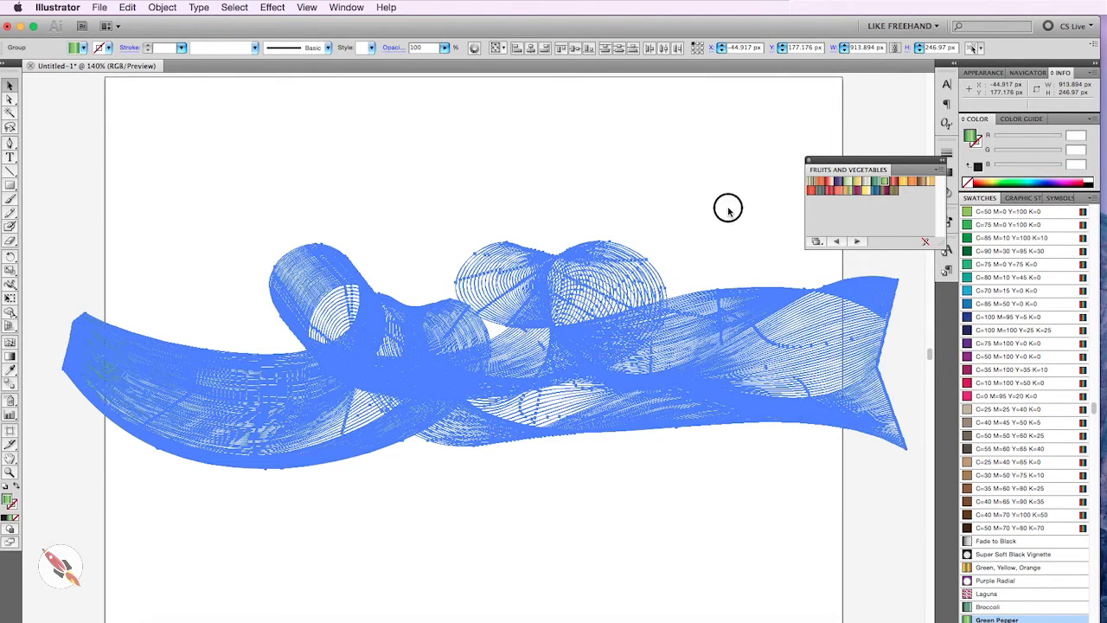
{"action": "left_click", "coordinate": [728, 211]}
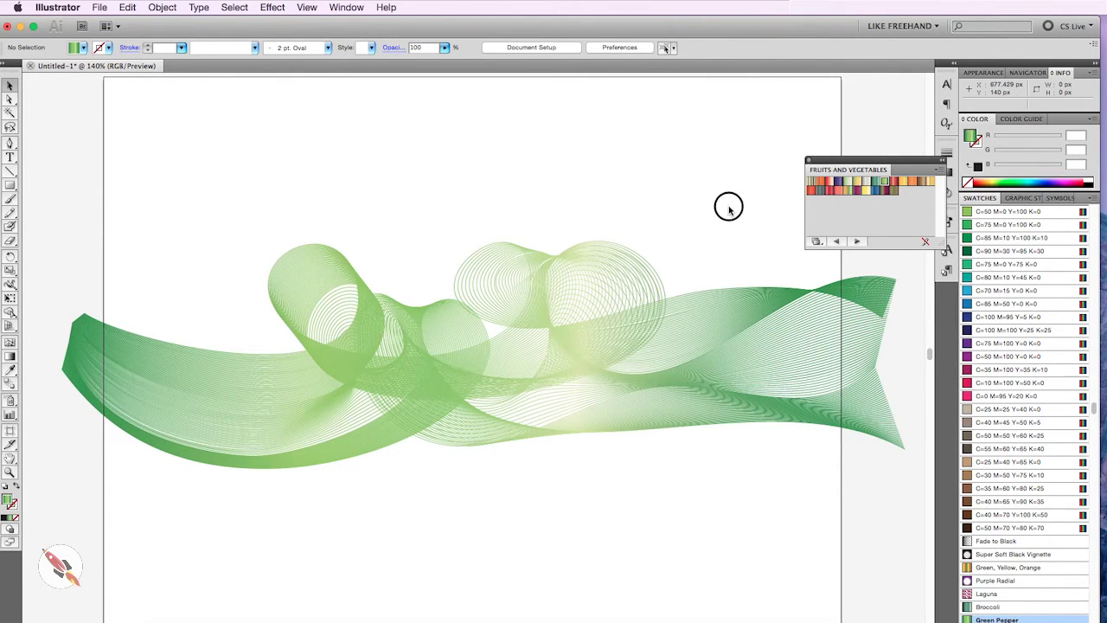
{"action": "left_click_drag", "start_coordinate": [728, 208], "coordinate": [792, 471]}
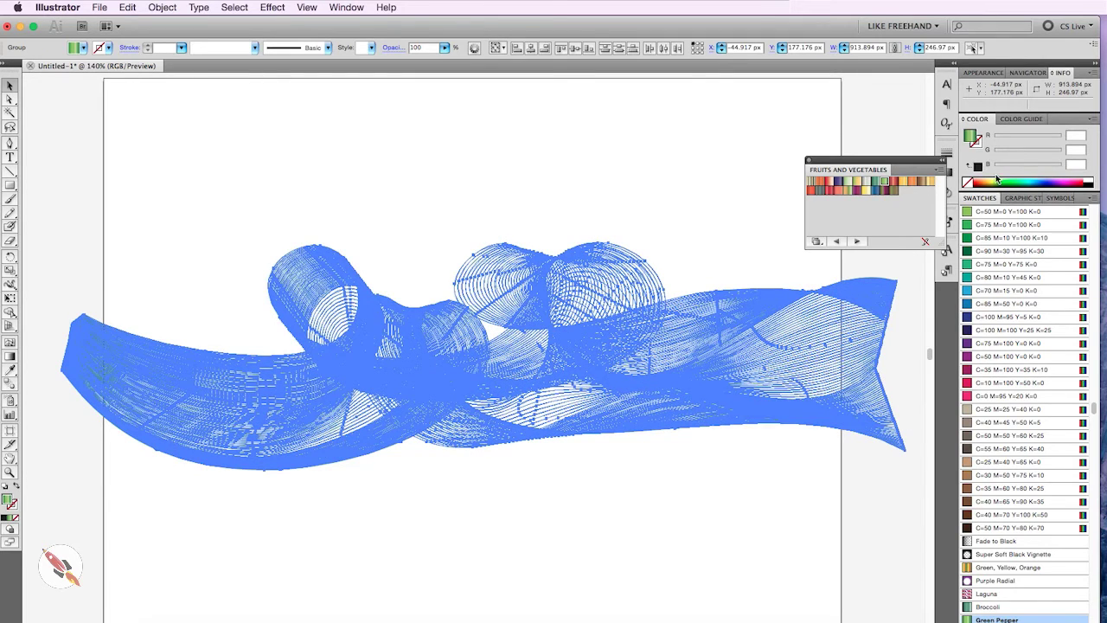
Make the rightmost gradient stop red and the next stop yellow, nudging yellow rightward.
{"action": "left_click", "coordinate": [954, 176]}
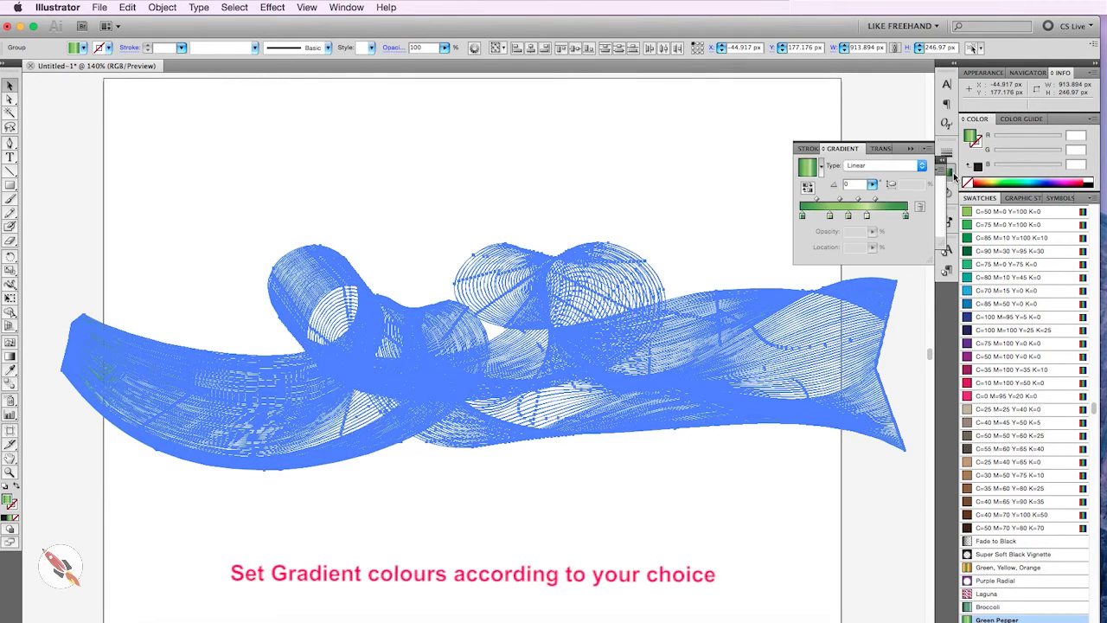
{"action": "double_click", "coordinate": [906, 217]}
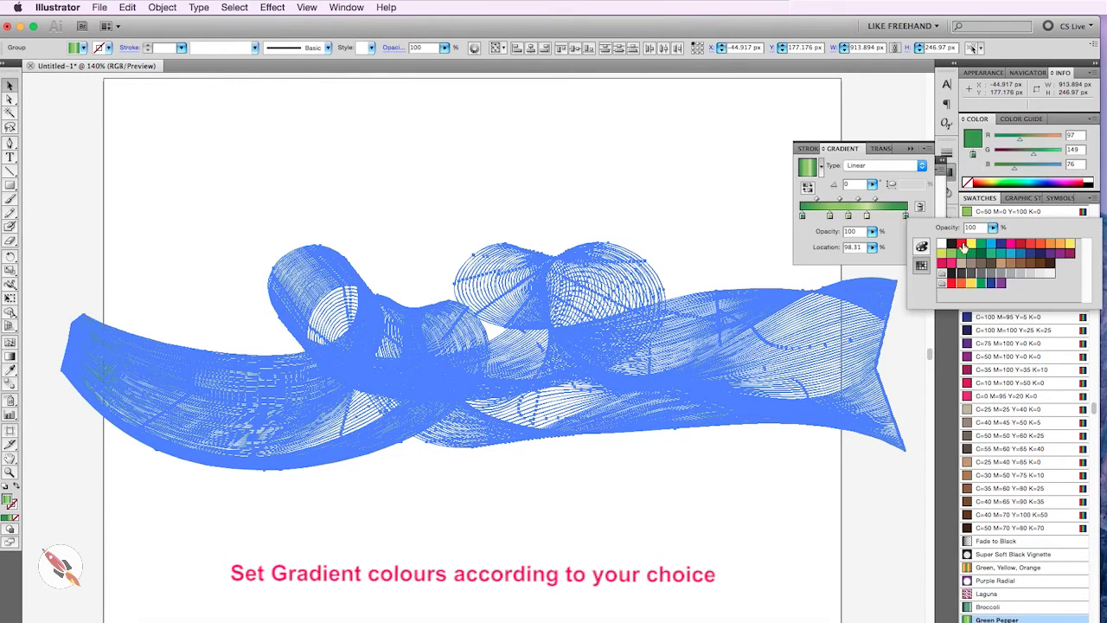
{"action": "left_click", "coordinate": [962, 247]}
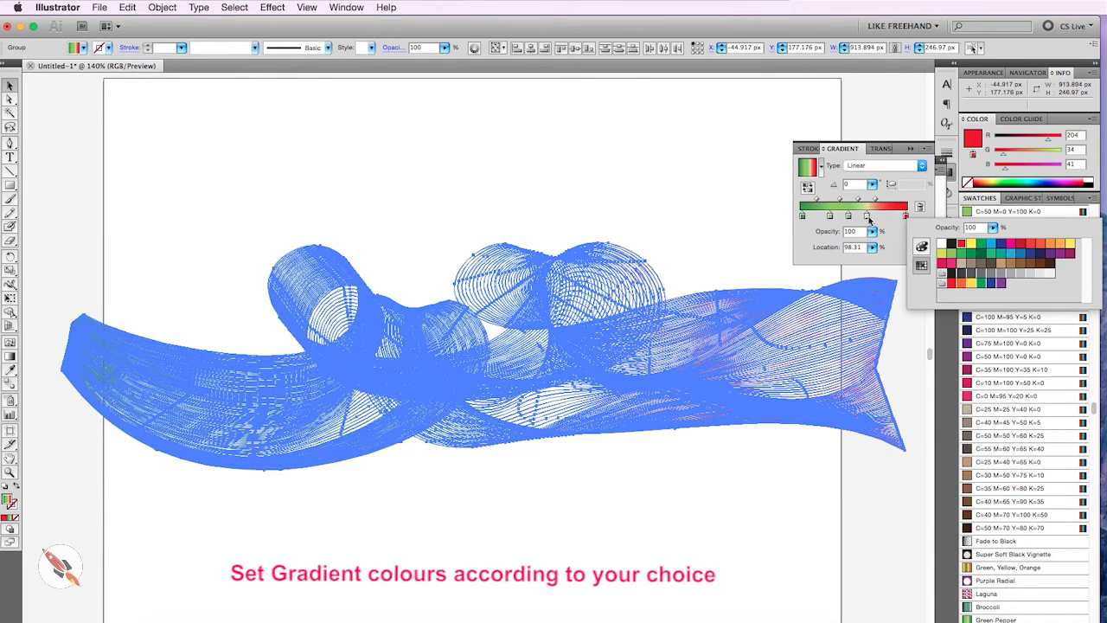
{"action": "double_click", "coordinate": [867, 216]}
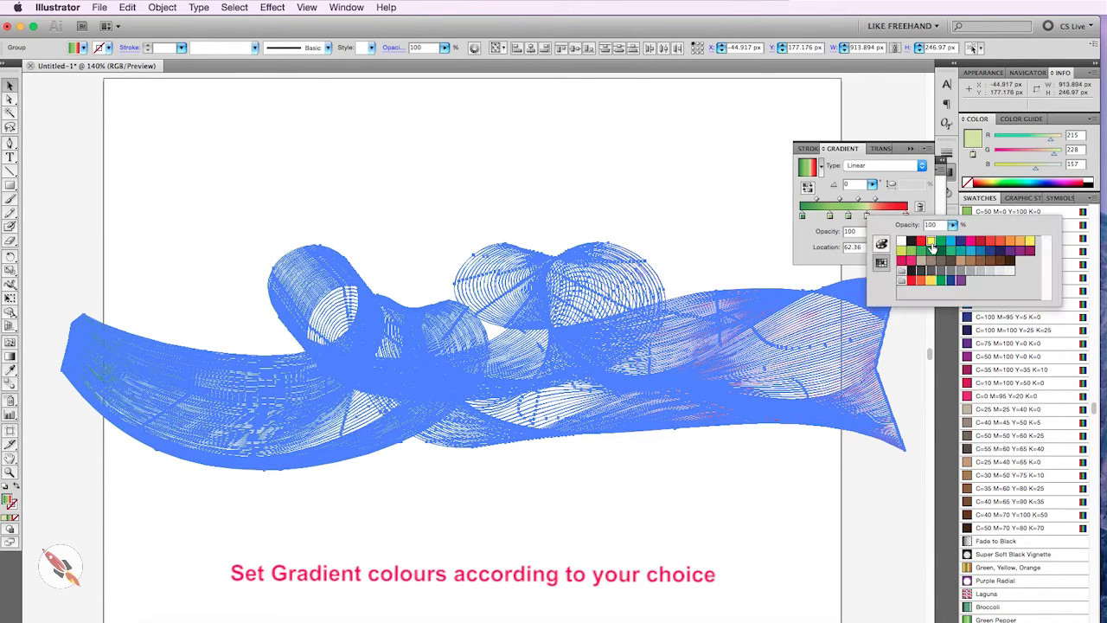
{"action": "left_click", "coordinate": [931, 243]}
{"action": "left_click", "coordinate": [867, 220]}
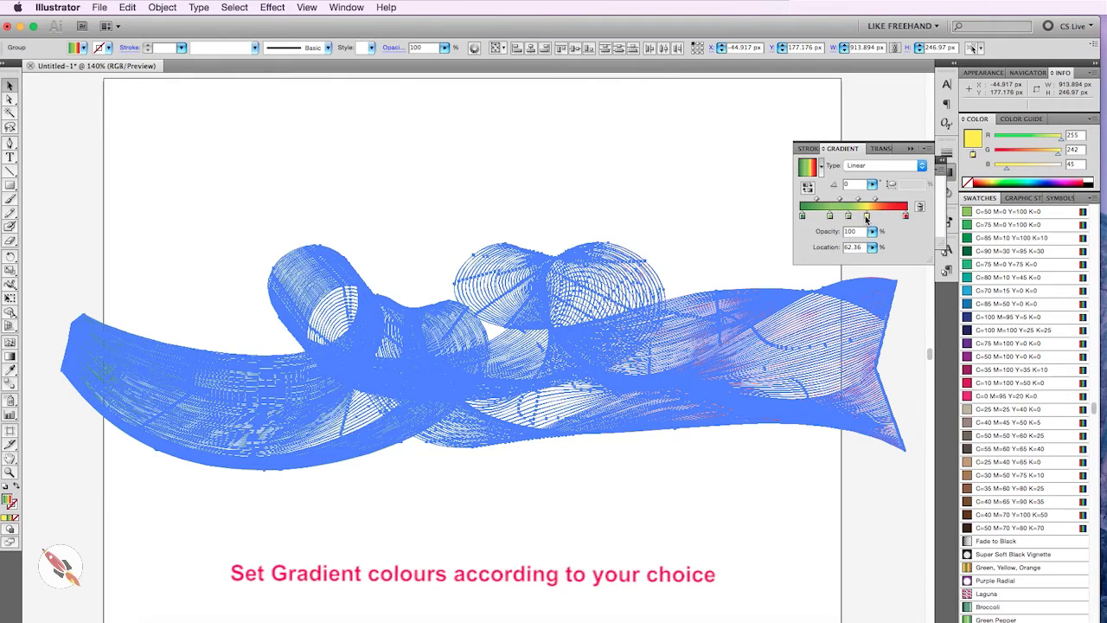
{"action": "left_click_drag", "start_coordinate": [868, 216], "coordinate": [877, 216]}
{"action": "left_click", "coordinate": [855, 217]}
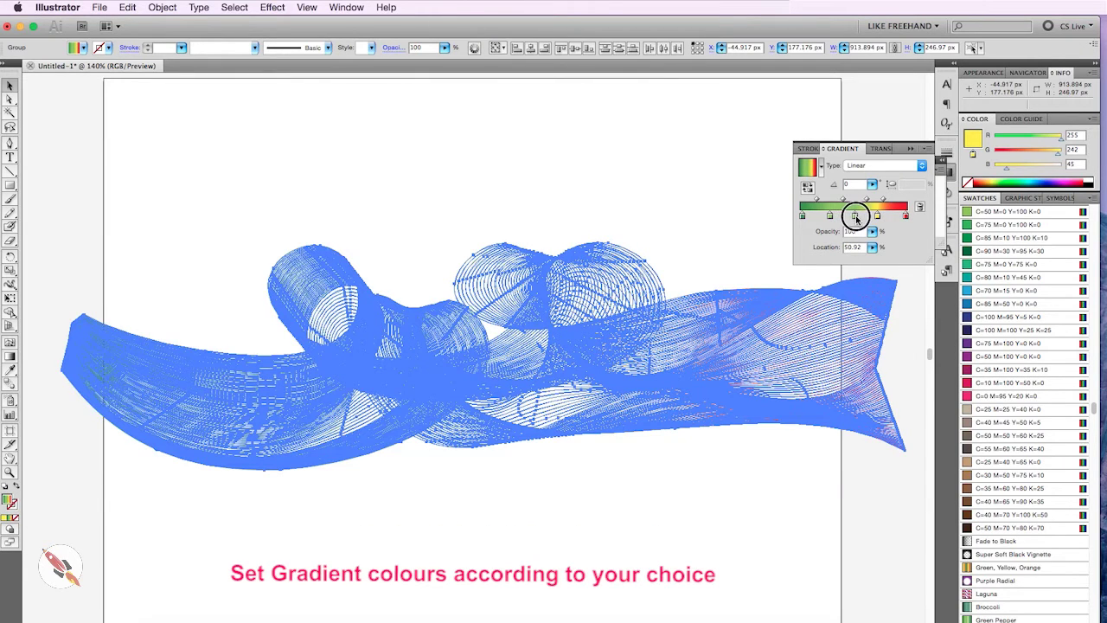
Make the leftmost gradient stop cyan and the second a deeper green, then hide panels to preview.
{"action": "double_click", "coordinate": [801, 216]}
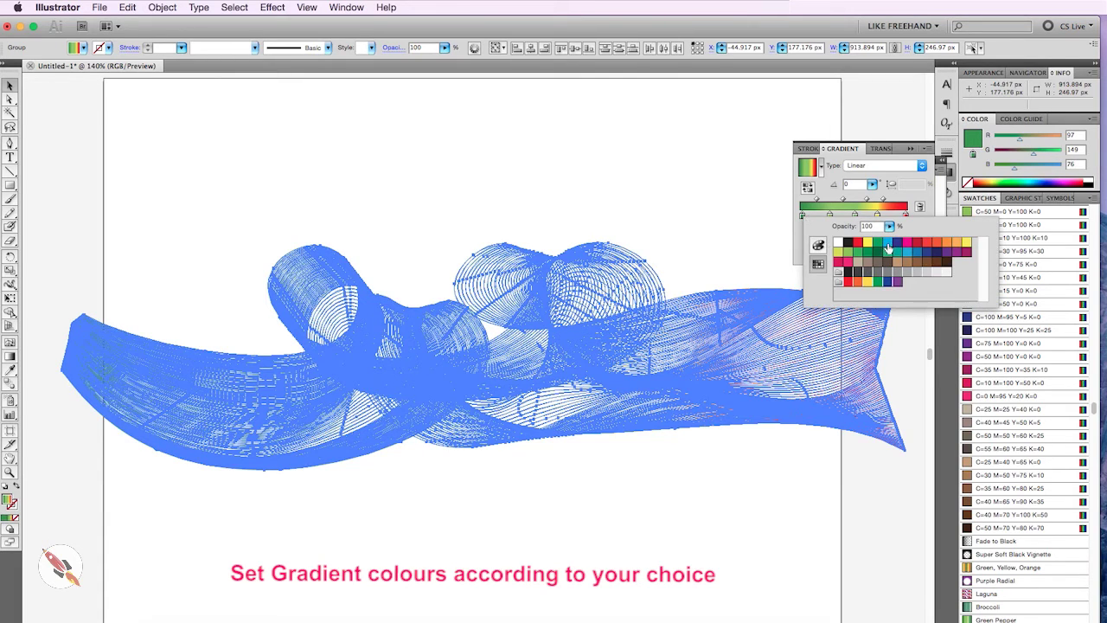
{"action": "left_click", "coordinate": [888, 248]}
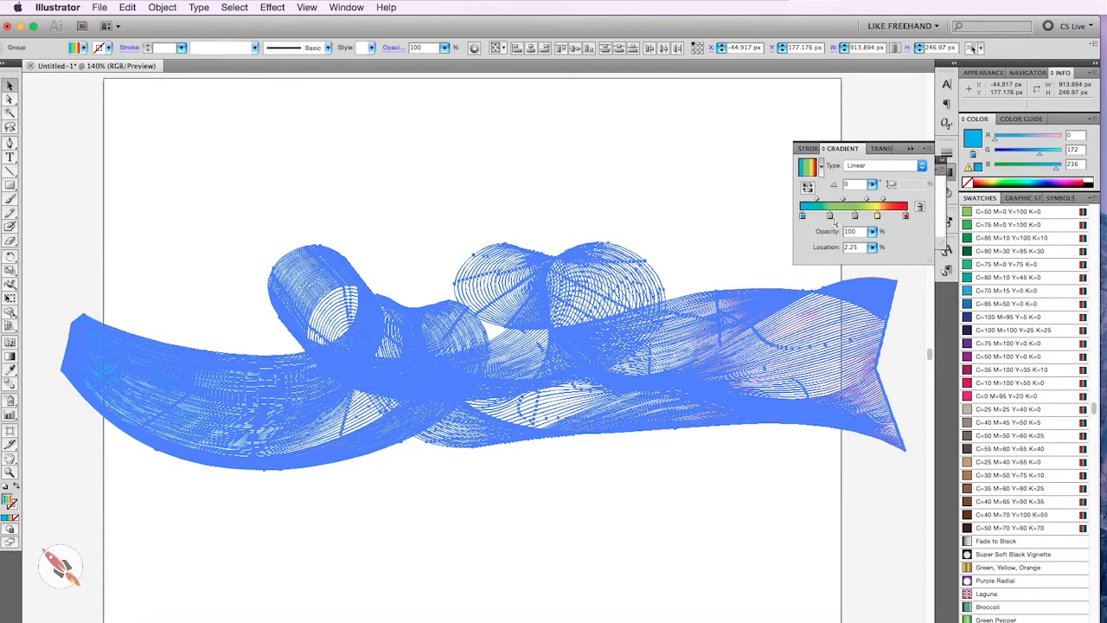
{"action": "double_click", "coordinate": [831, 218]}
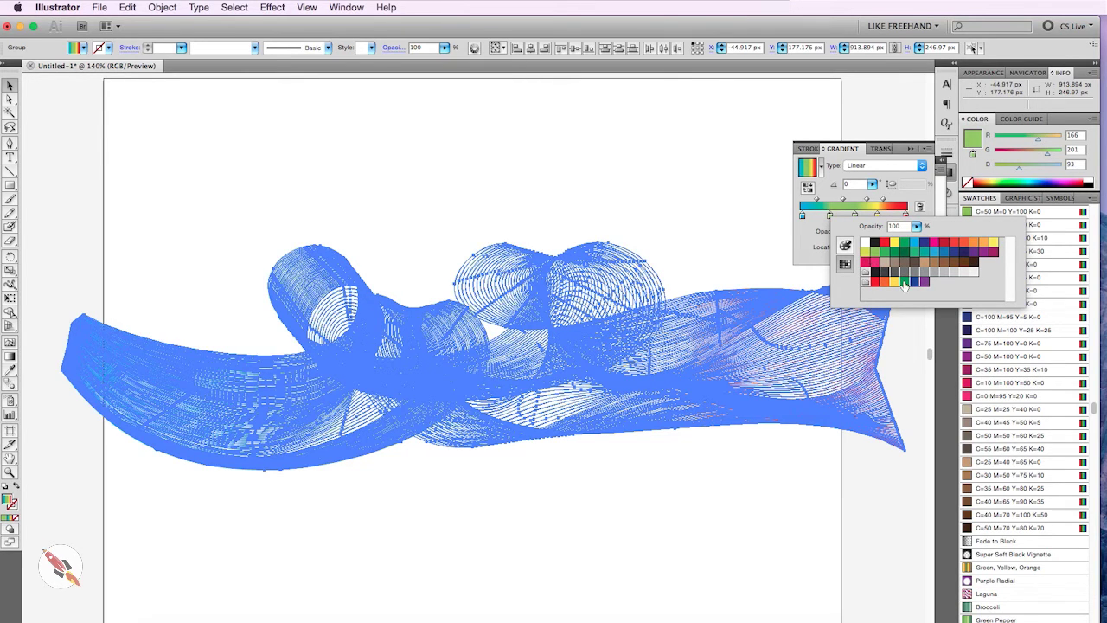
{"action": "left_click", "coordinate": [904, 281]}
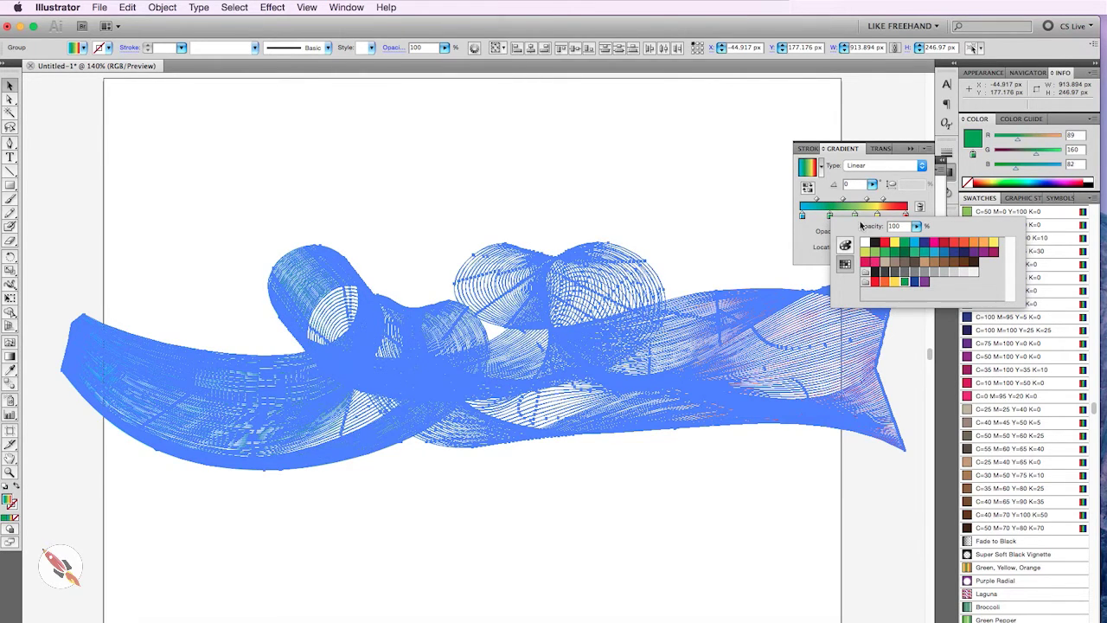
{"action": "left_click", "coordinate": [845, 219]}
{"action": "left_click", "coordinate": [647, 222]}
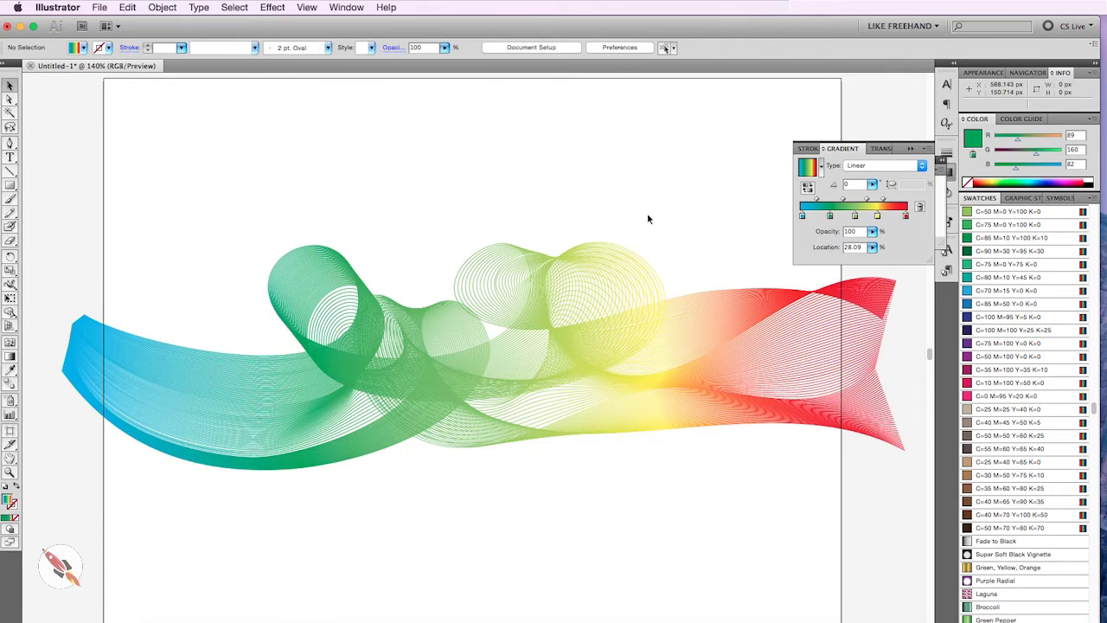
{"action": "key", "text": "Tab"}
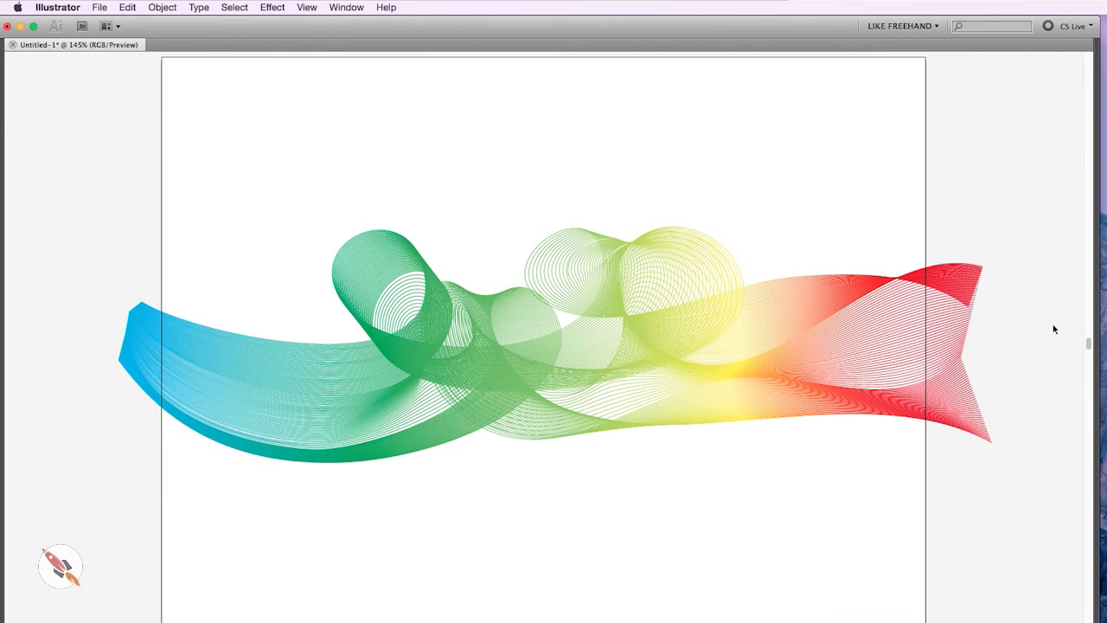